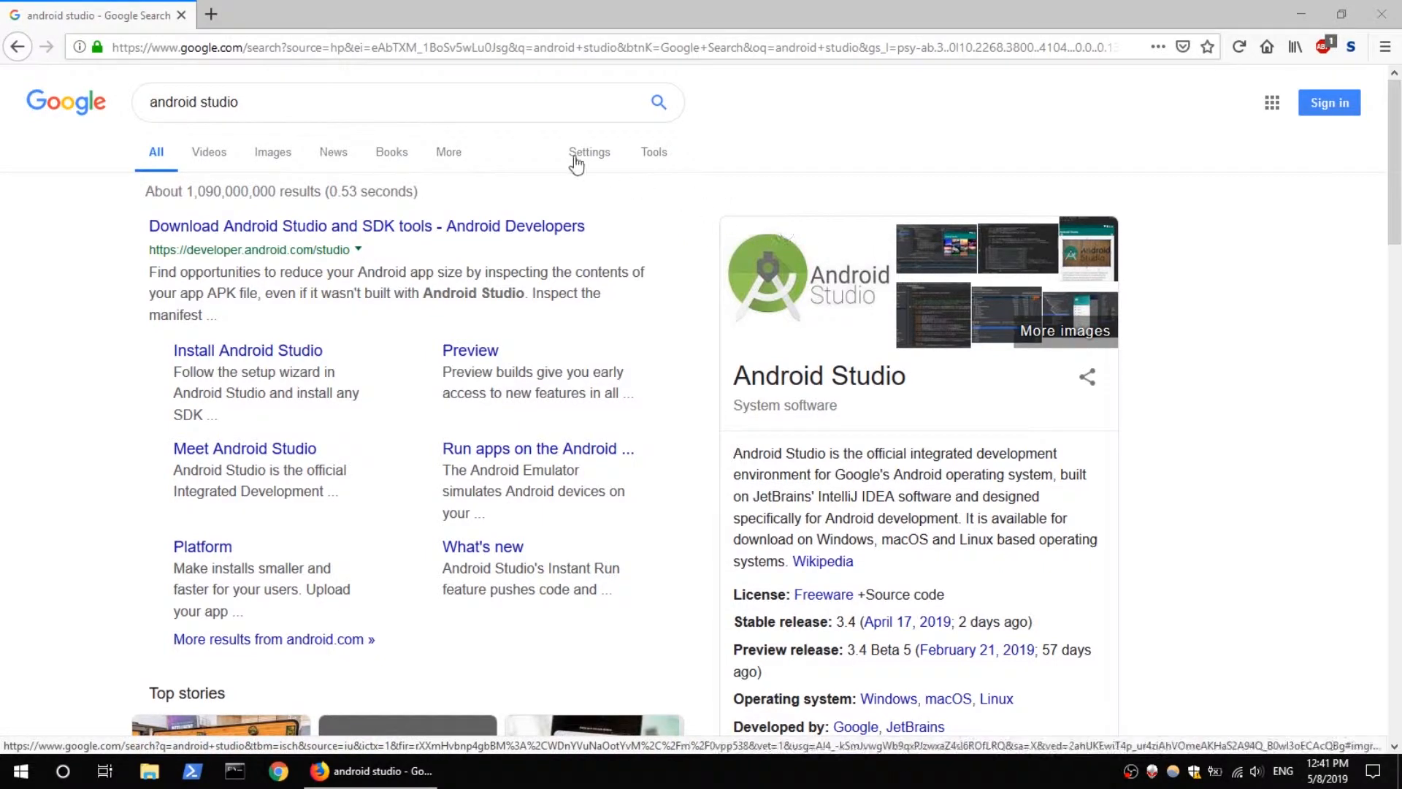
pyautogui.click(181, 96)
pyautogui.moveTo(180, 96); pyautogui.dragTo(100, 105)
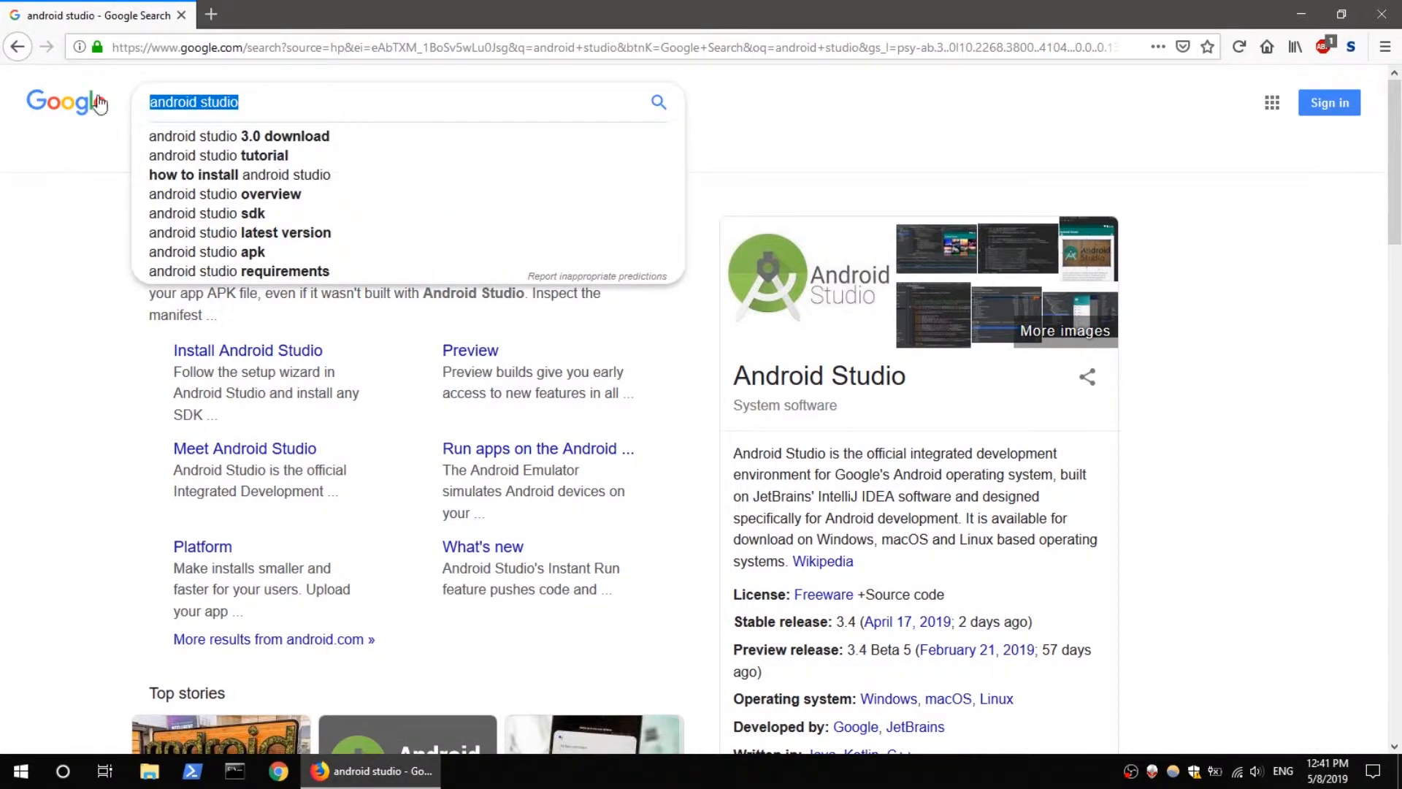
pyautogui.click(263, 114)
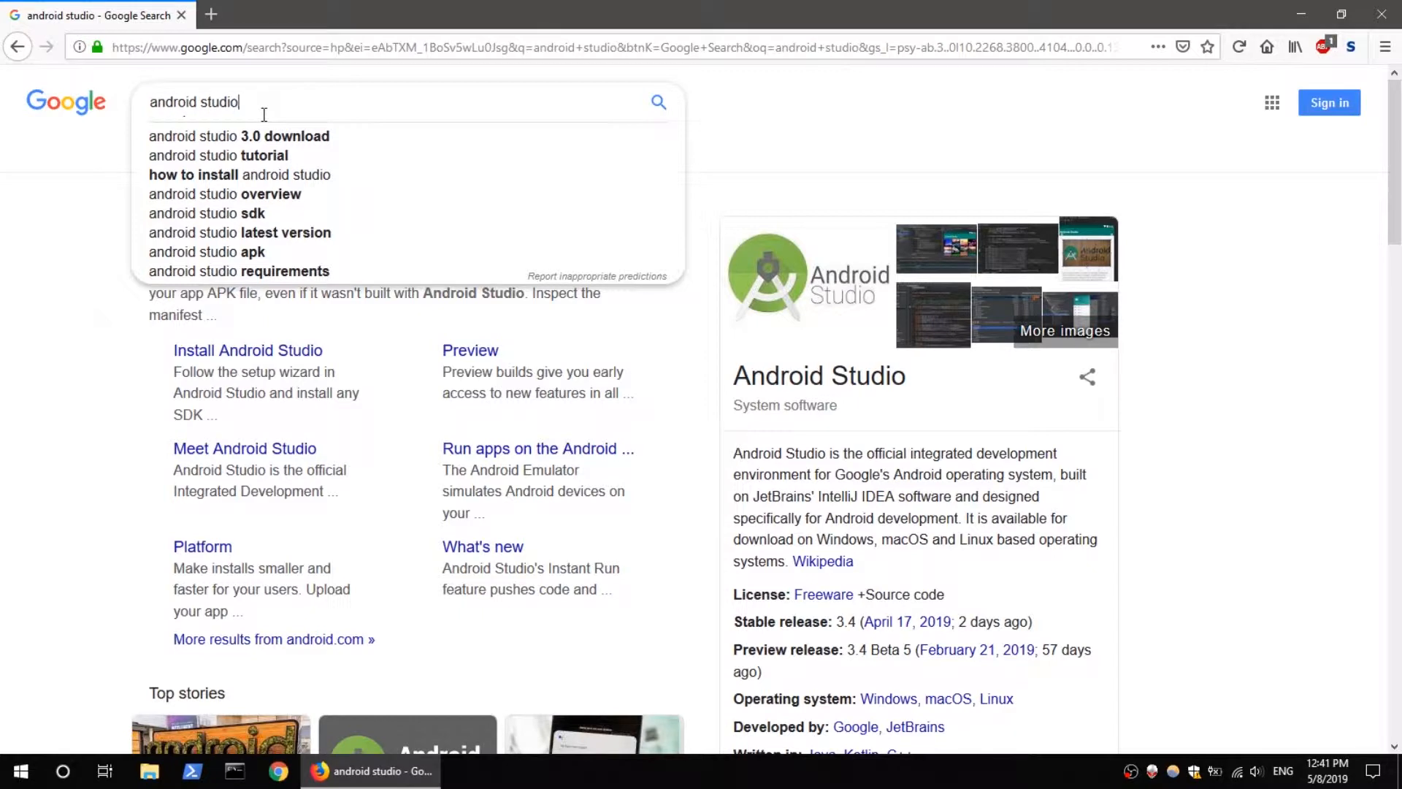
pyautogui.click(67, 197)
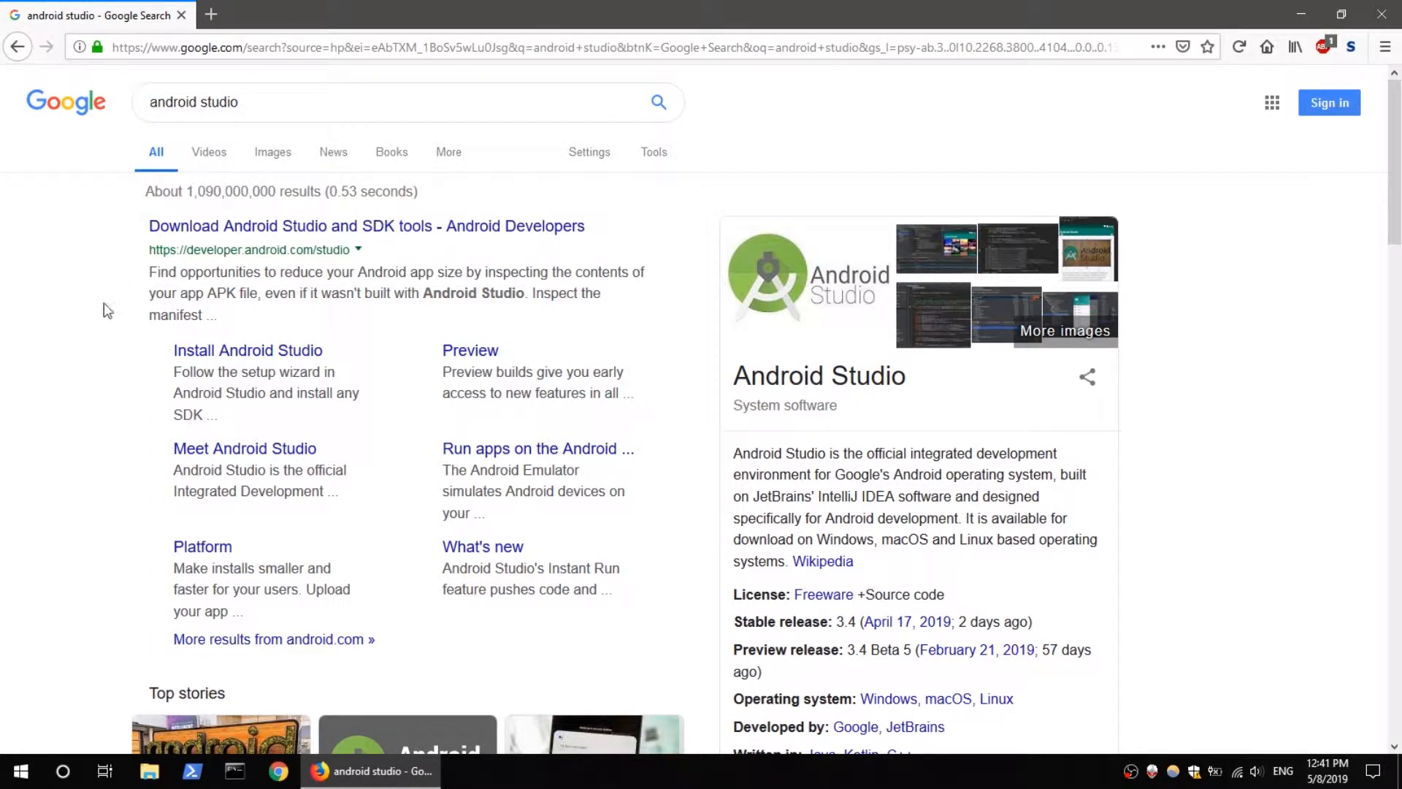
# Open the Android Developers download result, agree to the terms and conditions, and download Android Studio for Windows.
pyautogui.click(219, 230)
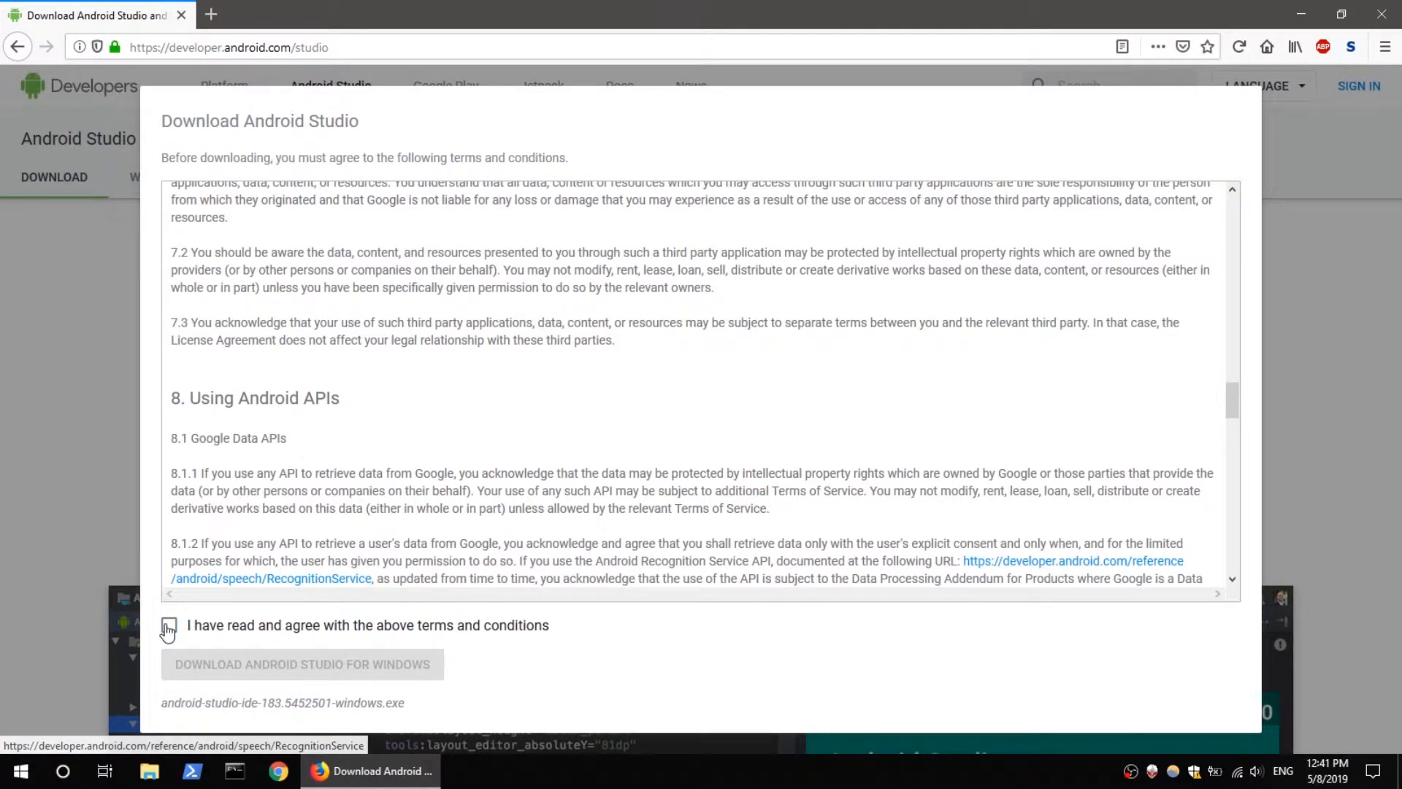
pyautogui.click(169, 626)
pyautogui.click(302, 664)
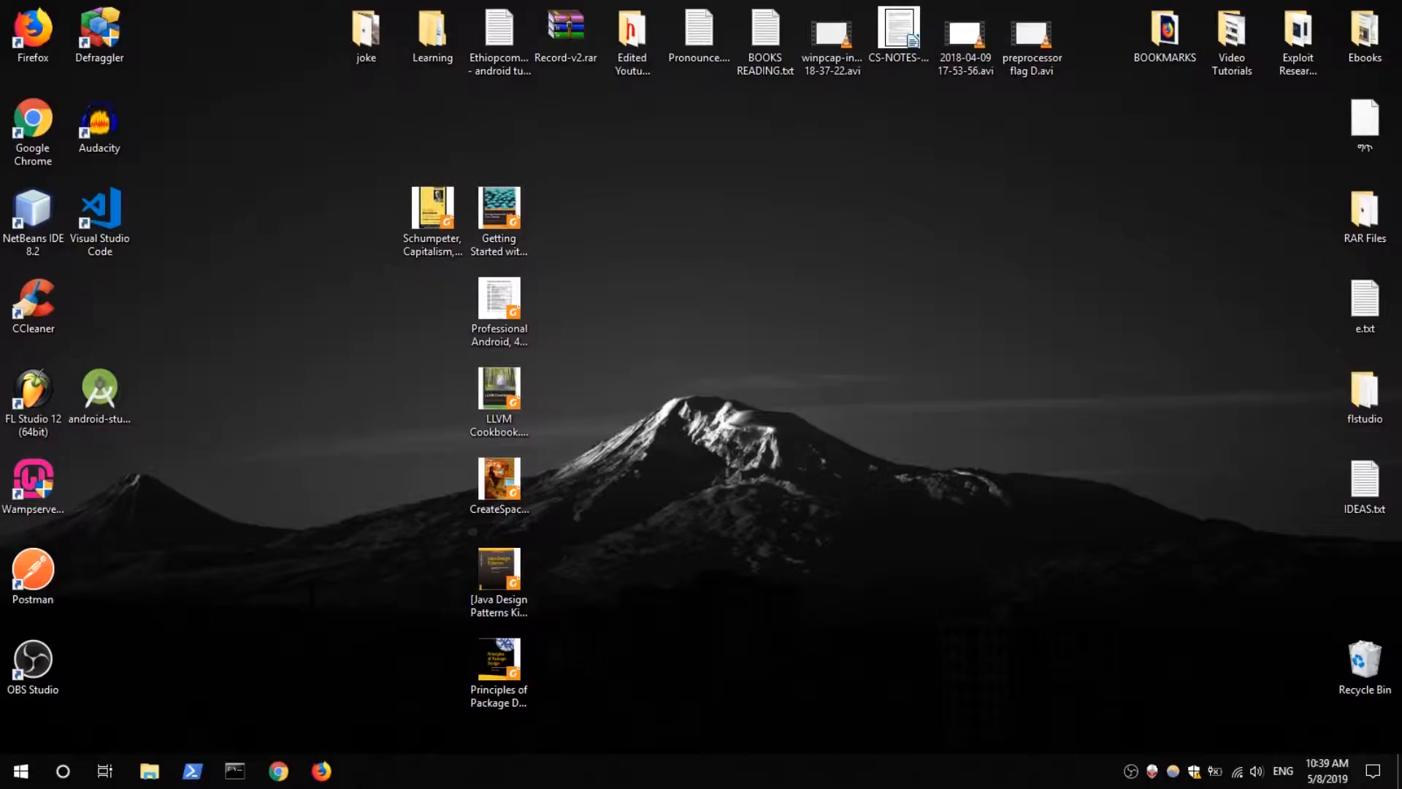
# Run the downloaded installer and install Android Studio with Android Virtual Device, keeping the default location and shortcut folder, with installation details shown.
pyautogui.doubleClick(94, 388)
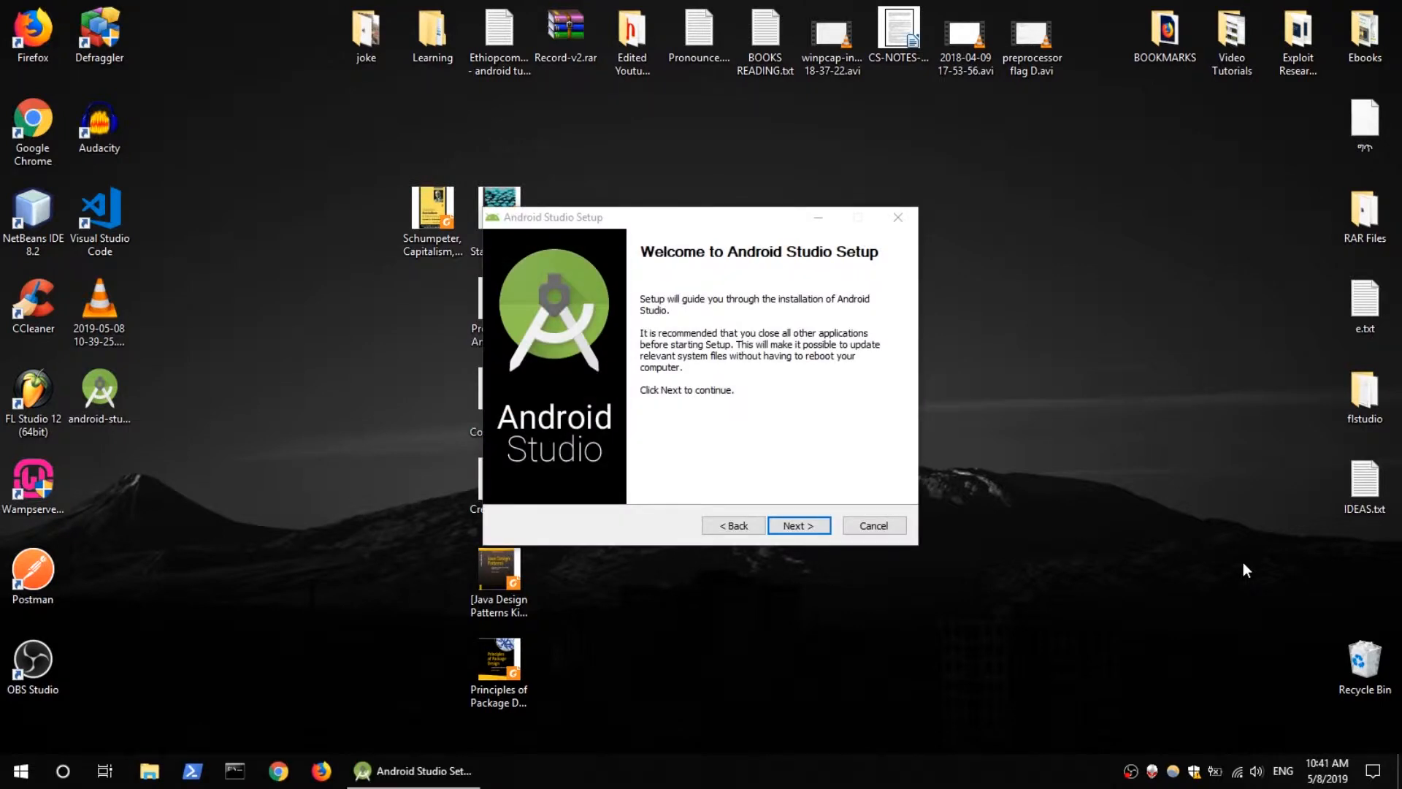
pyautogui.click(823, 527)
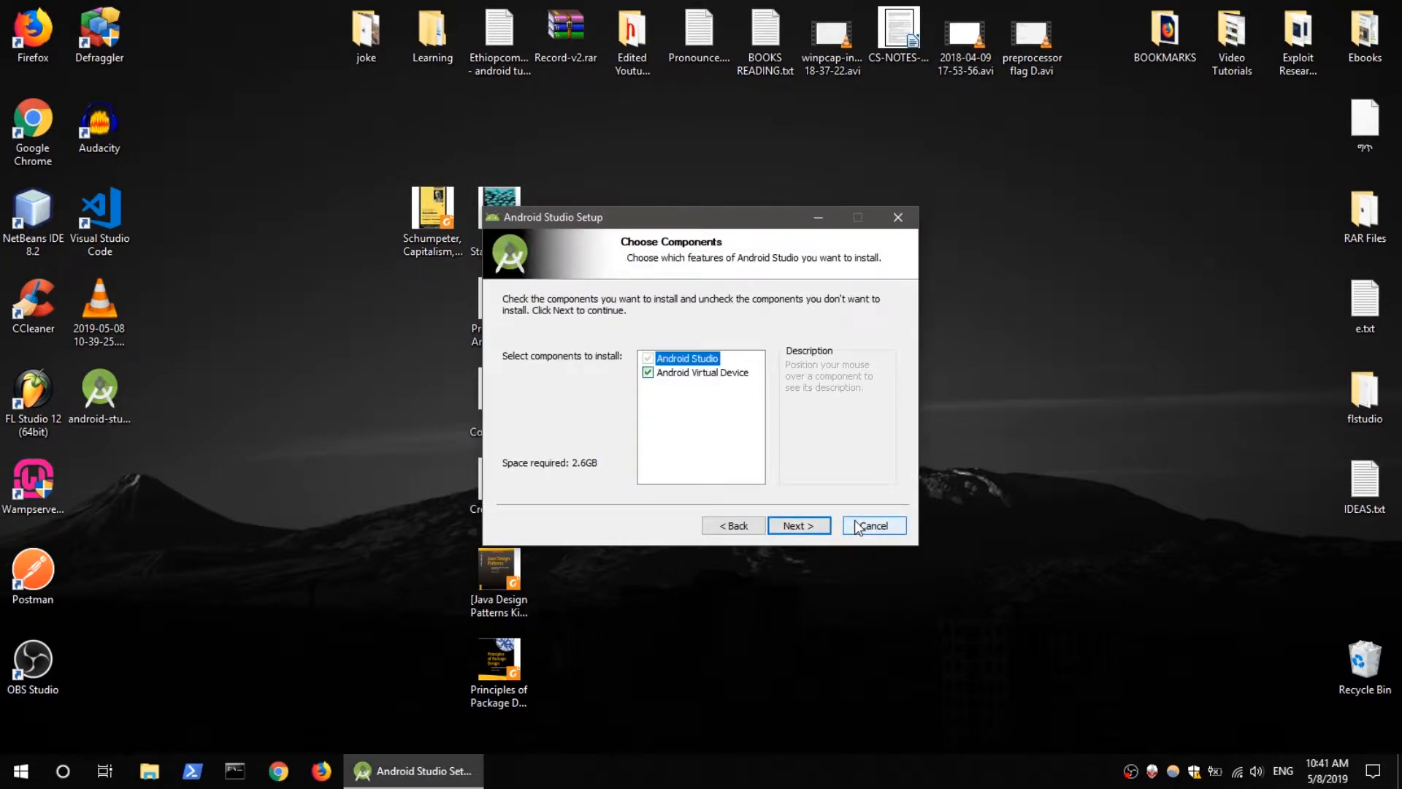
pyautogui.click(823, 529)
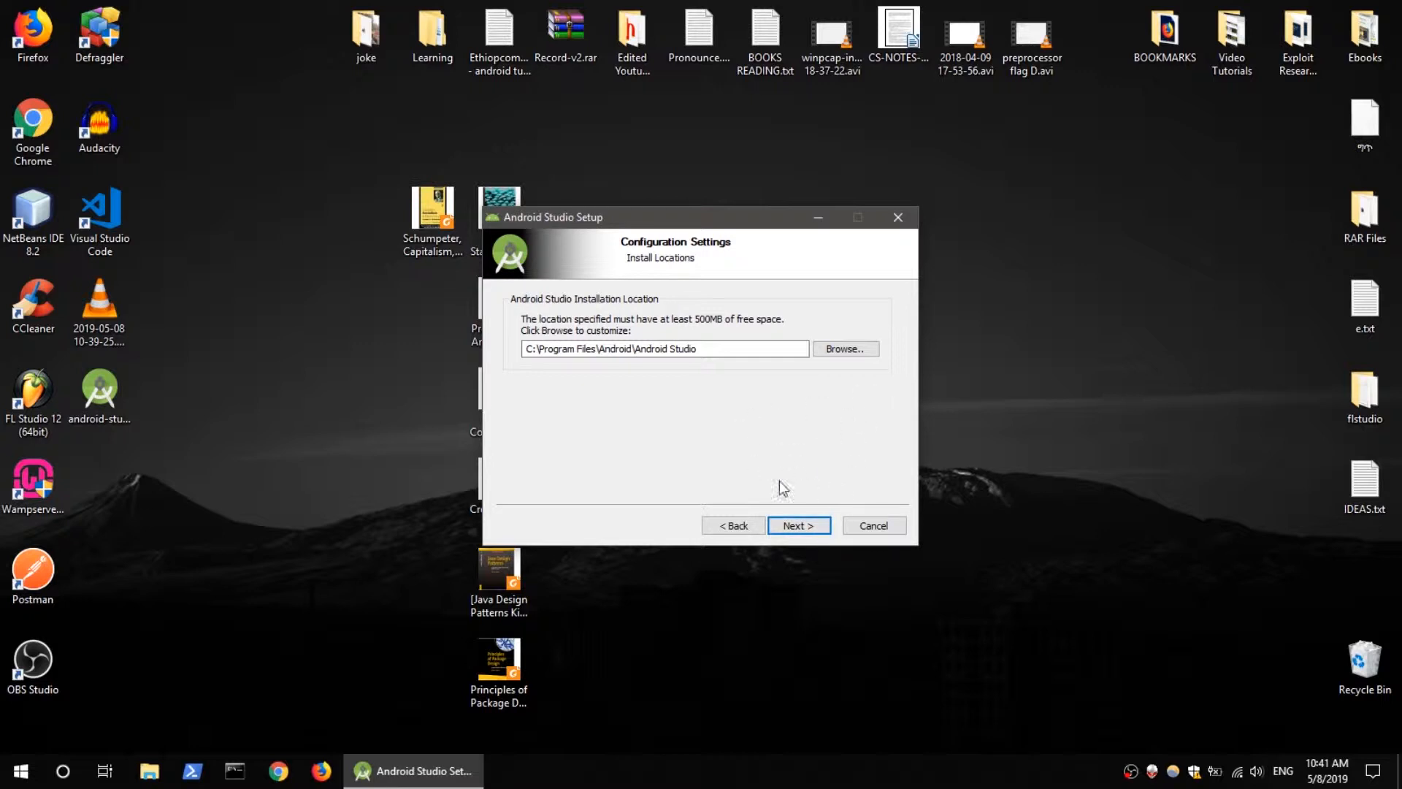
pyautogui.click(813, 526)
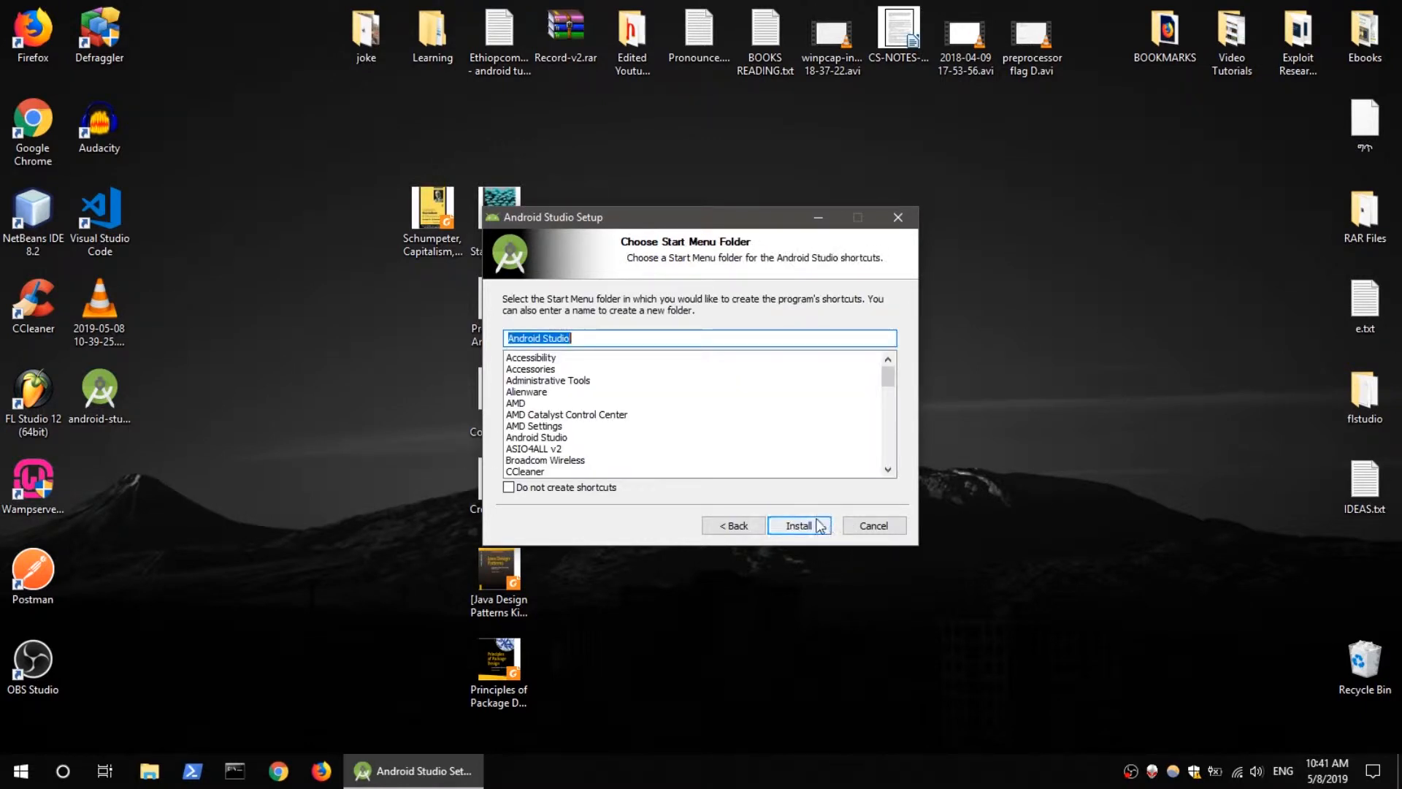
pyautogui.click(815, 528)
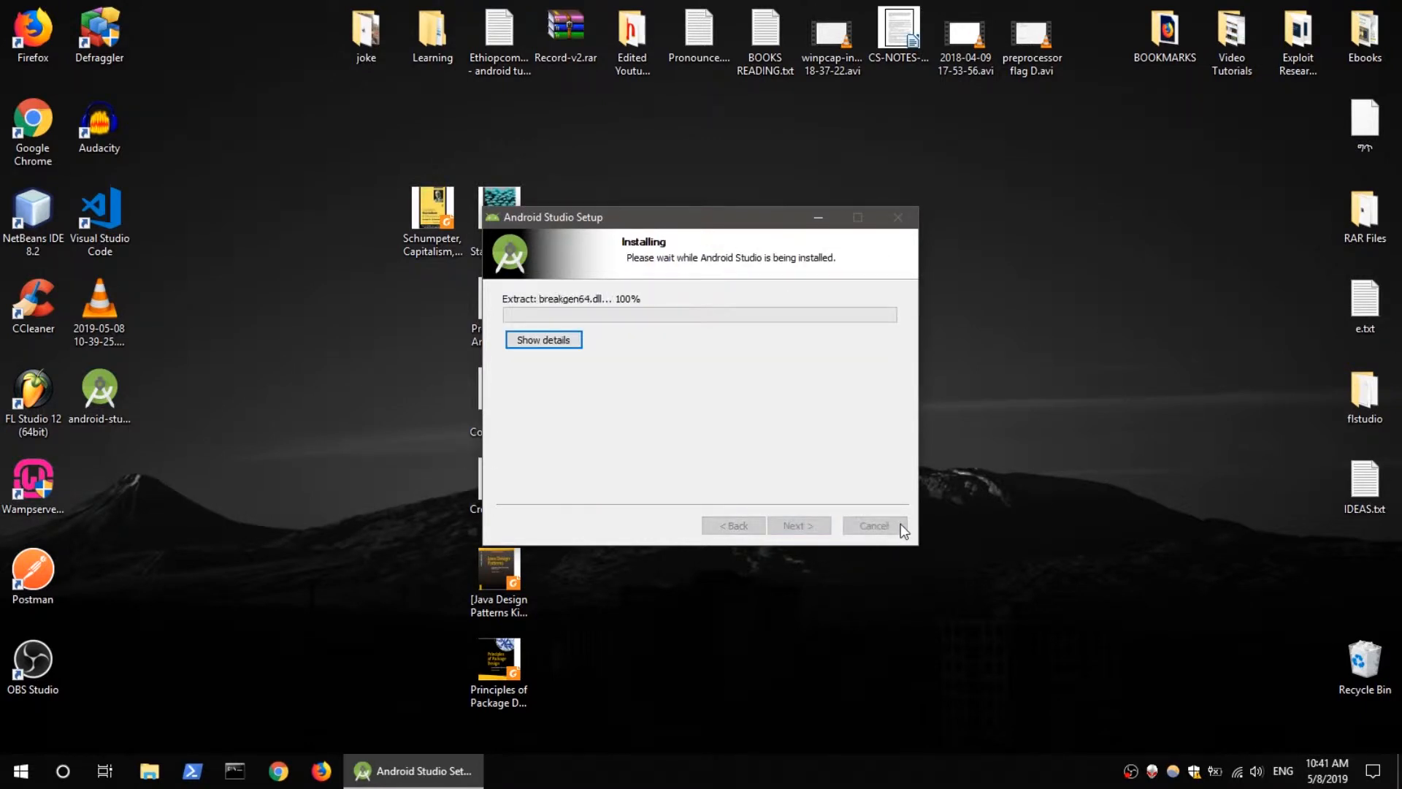
pyautogui.click(554, 345)
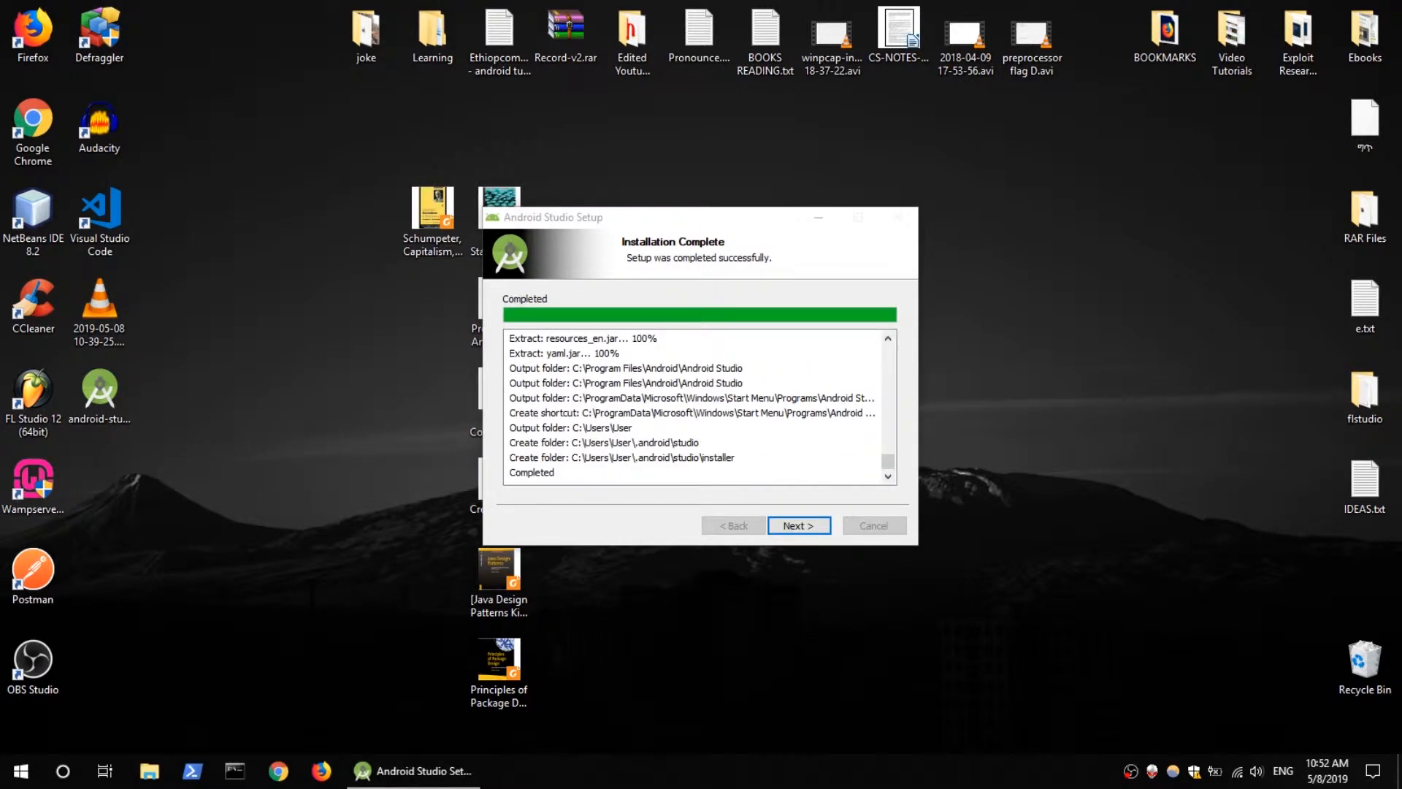
# Finish the setup with Start Android Studio turned off, and launch Android Studio from the recently added programs.
pyautogui.click(798, 526)
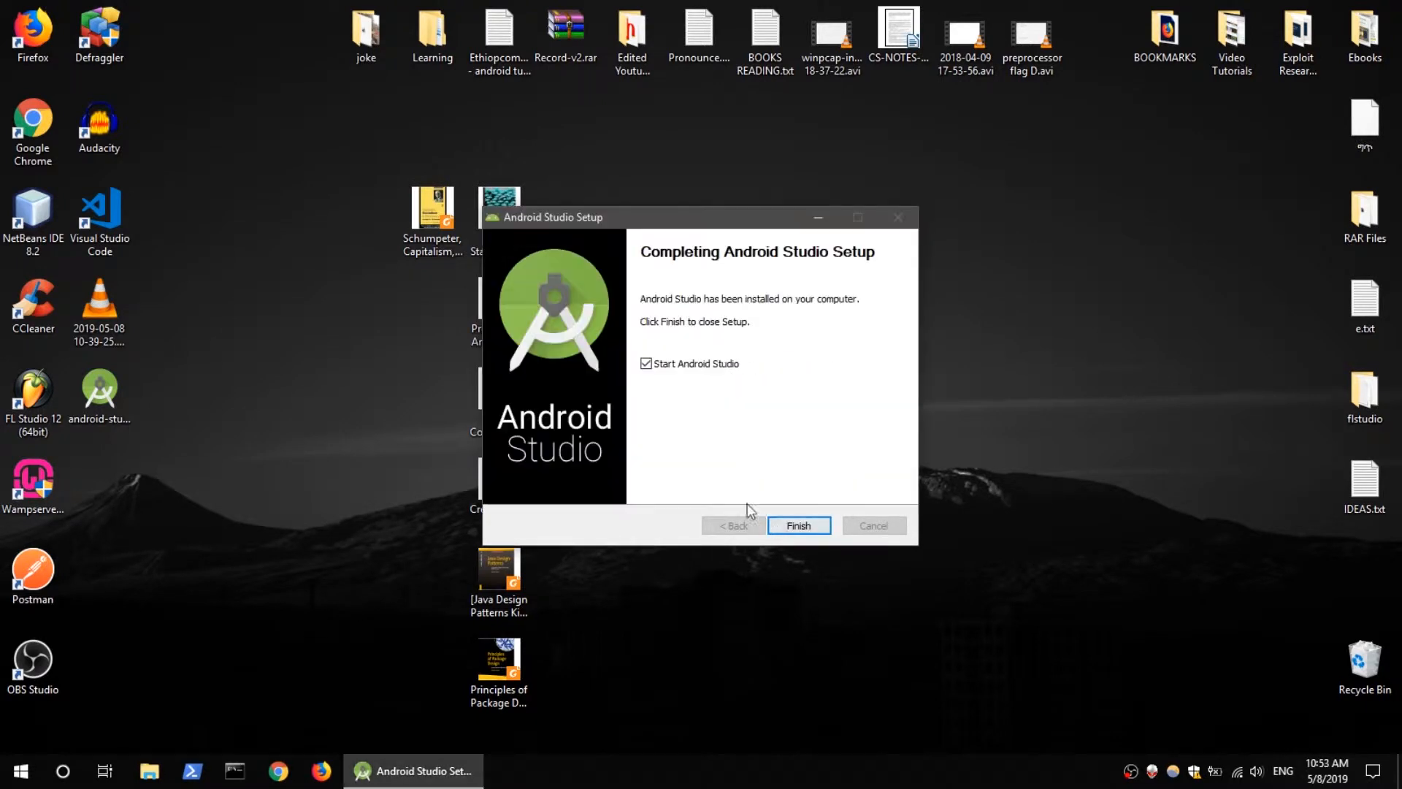
pyautogui.click(647, 364)
pyautogui.click(808, 520)
pyautogui.click(20, 770)
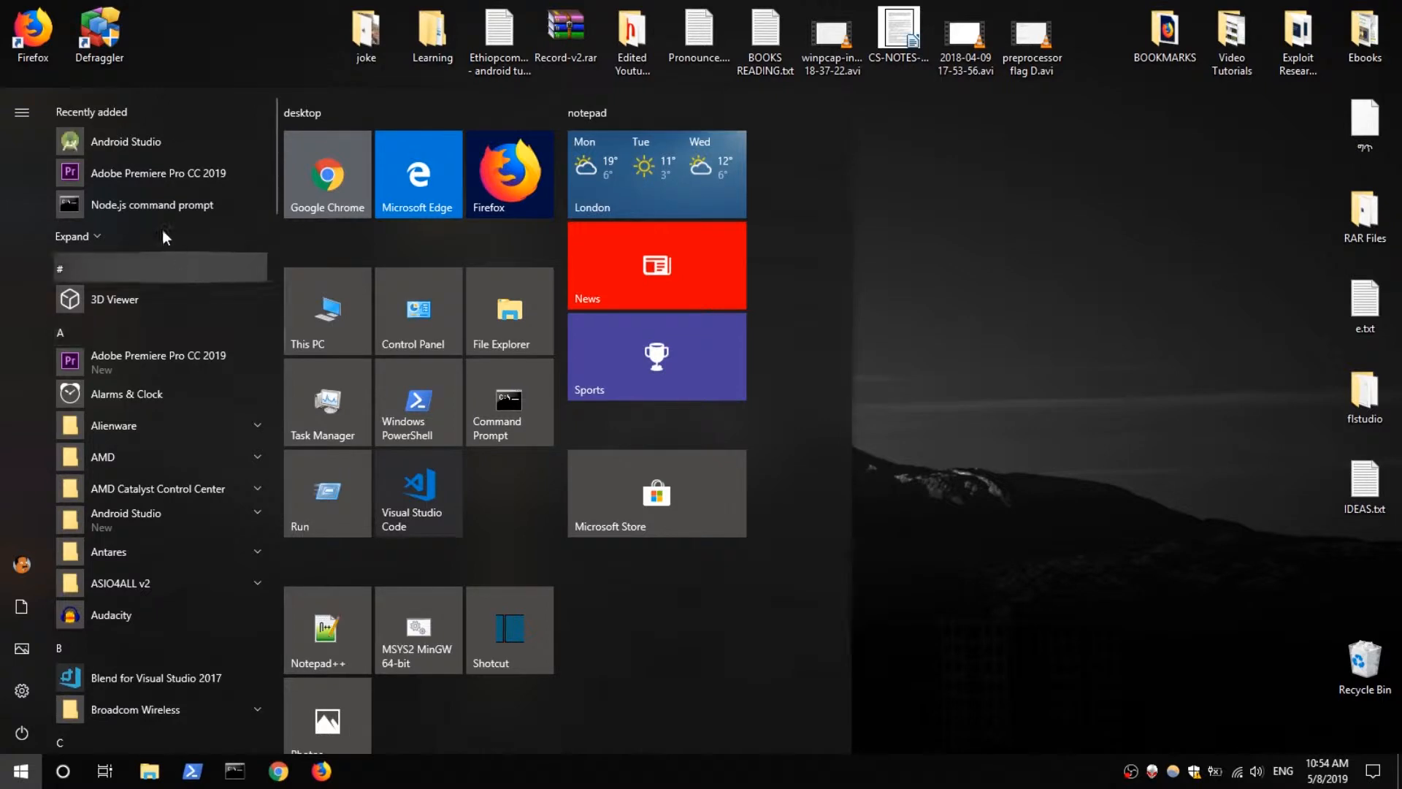
pyautogui.click(137, 148)
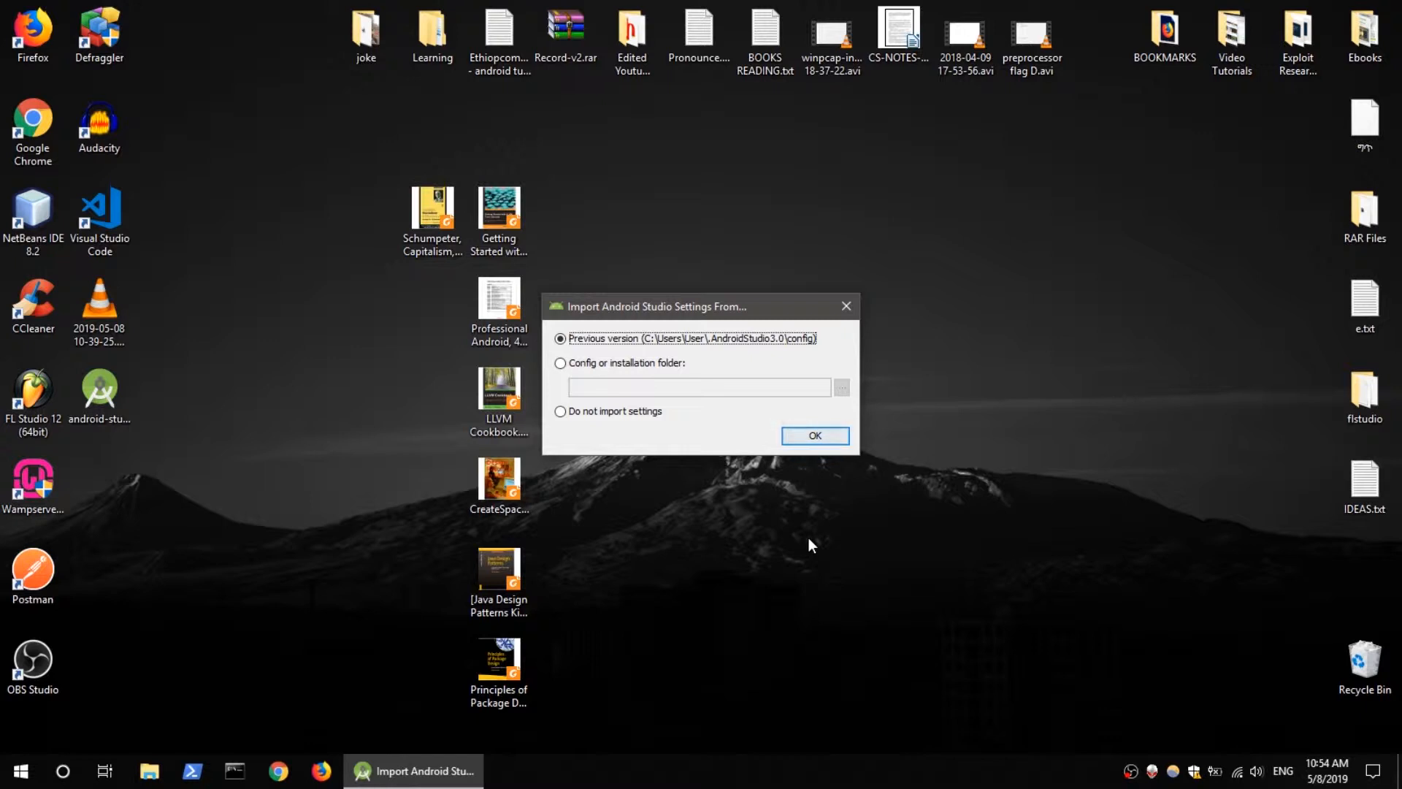
# Choose not to import settings from a previous version and delete the unused .AndroidStudio3.0 directory.
pyautogui.click(566, 415)
pyautogui.click(818, 435)
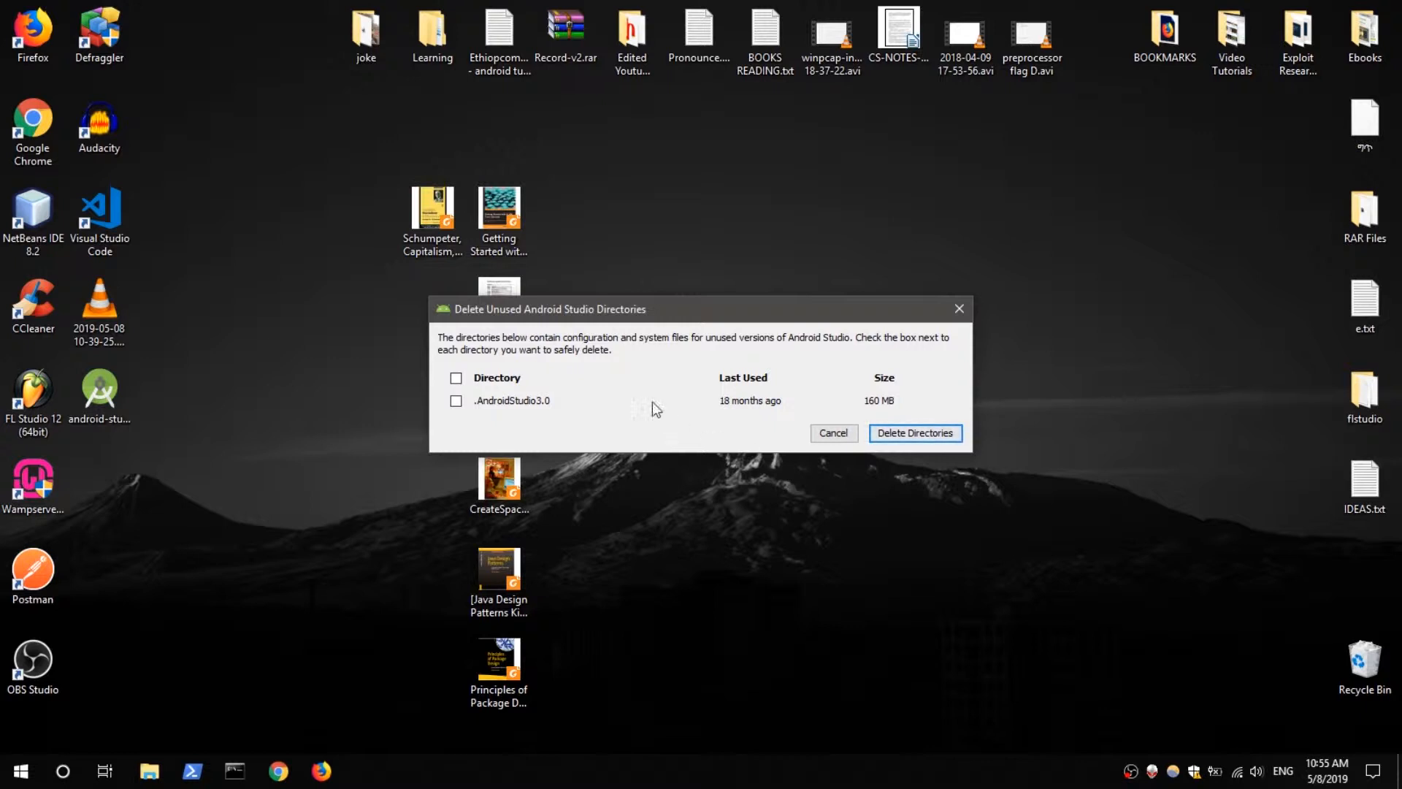
pyautogui.click(456, 378)
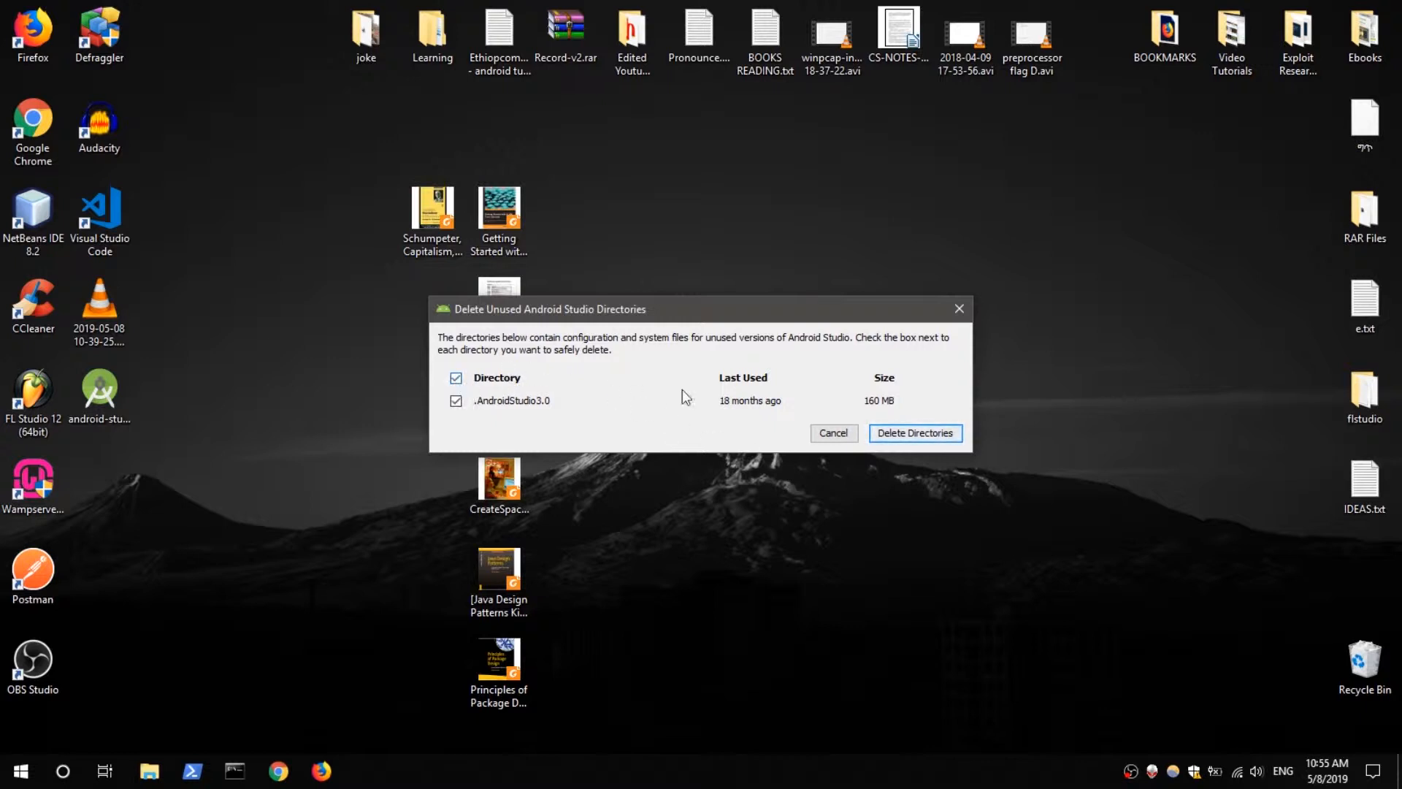
pyautogui.click(910, 437)
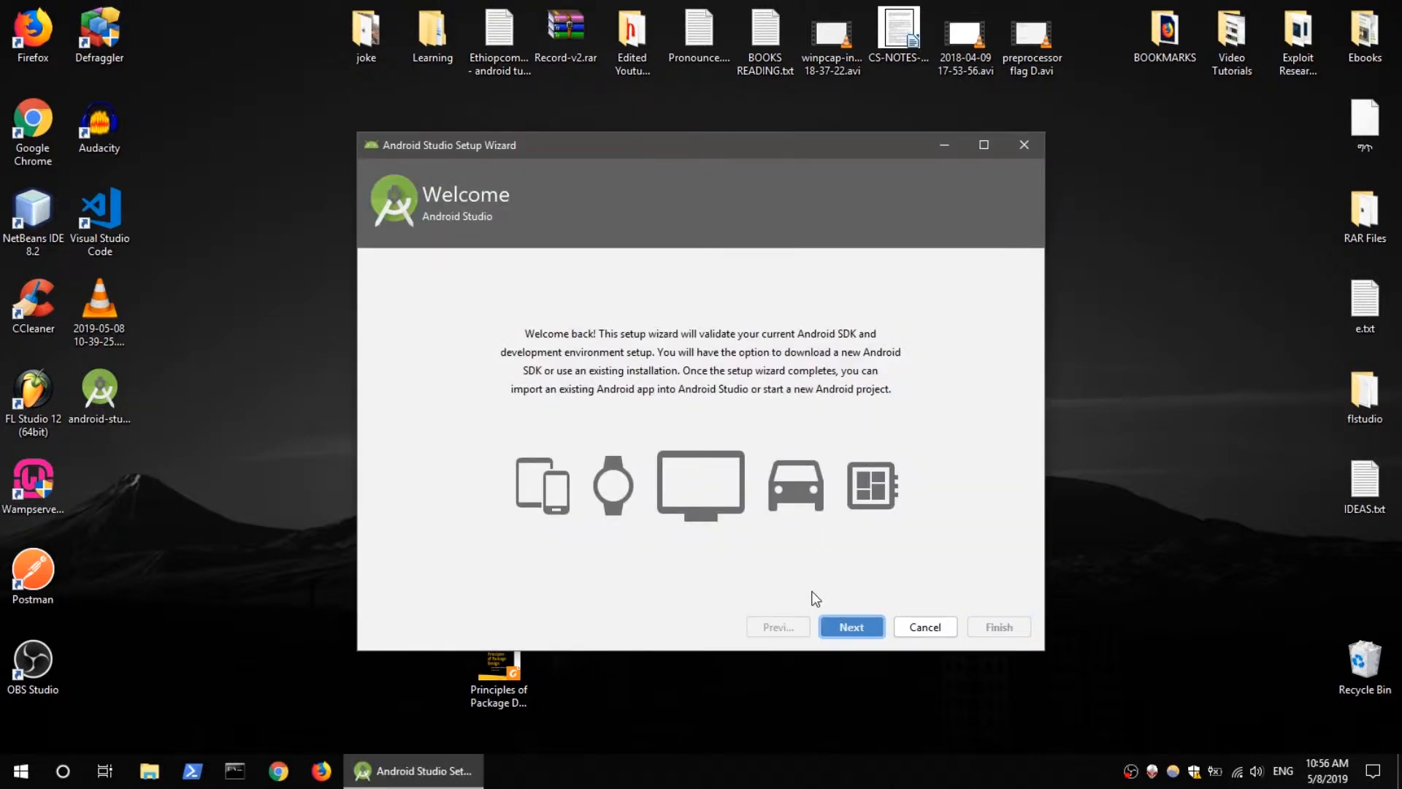
# Complete the Android Studio Setup Wizard with the Light theme, downloading the listed SDK components with details shown.
pyautogui.click(821, 618)
pyautogui.click(848, 626)
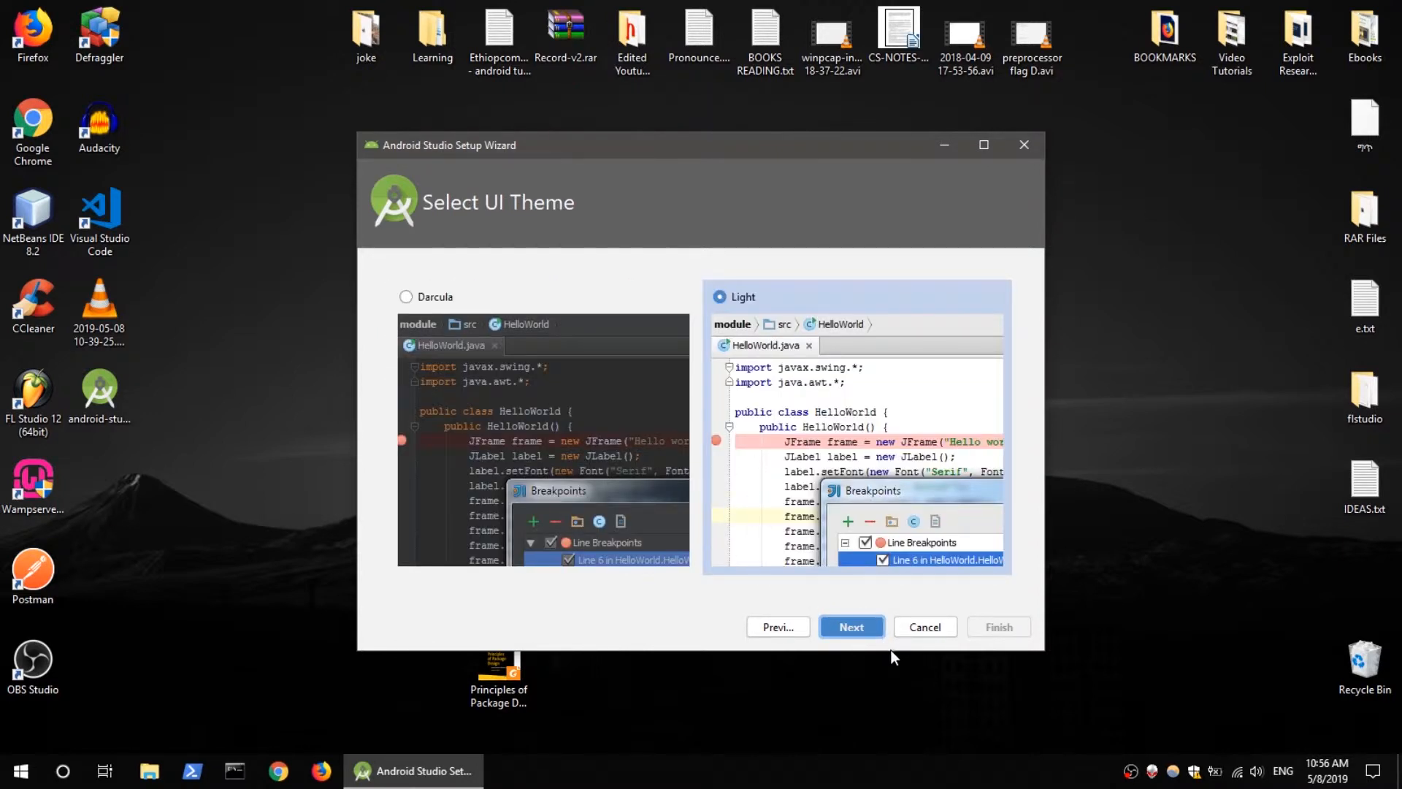
pyautogui.click(865, 623)
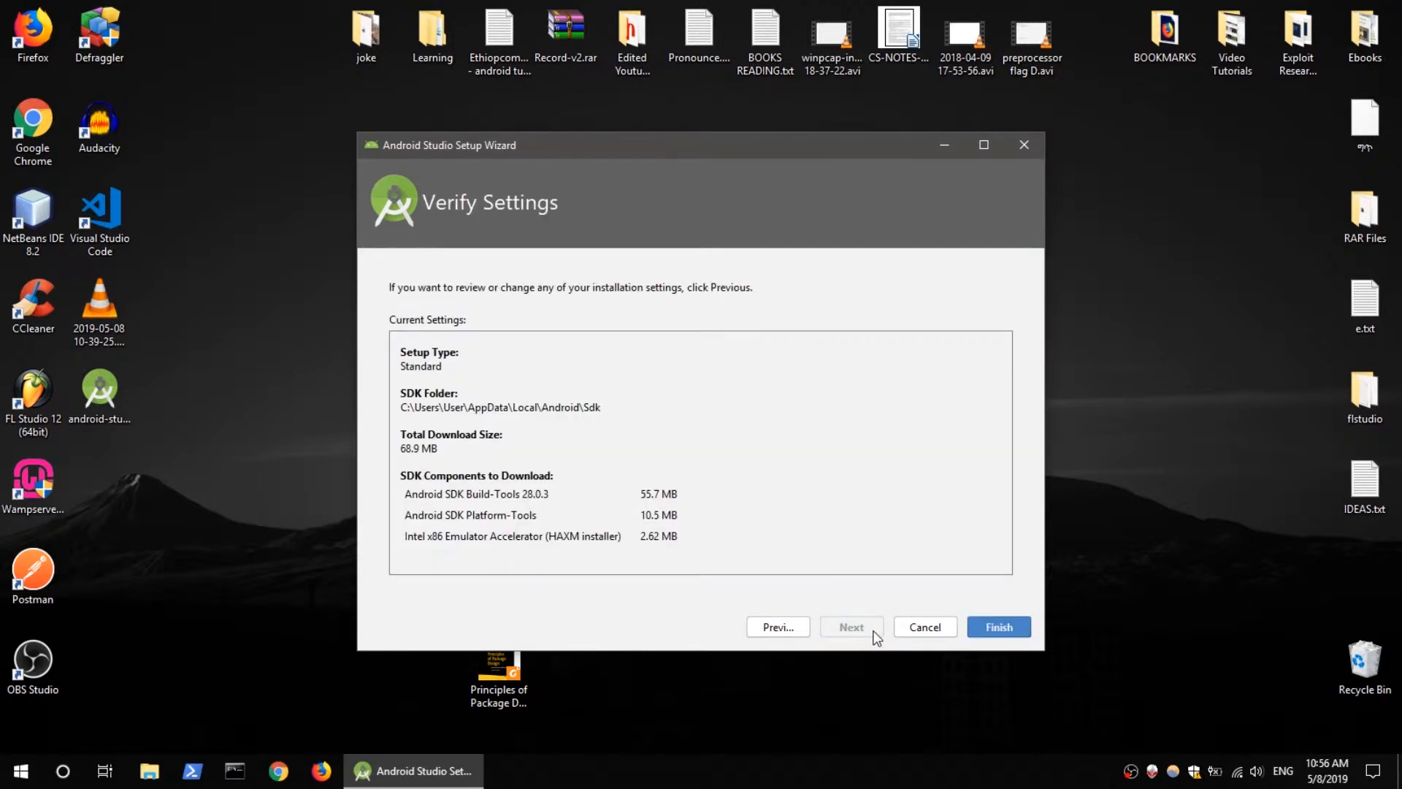
pyautogui.click(990, 628)
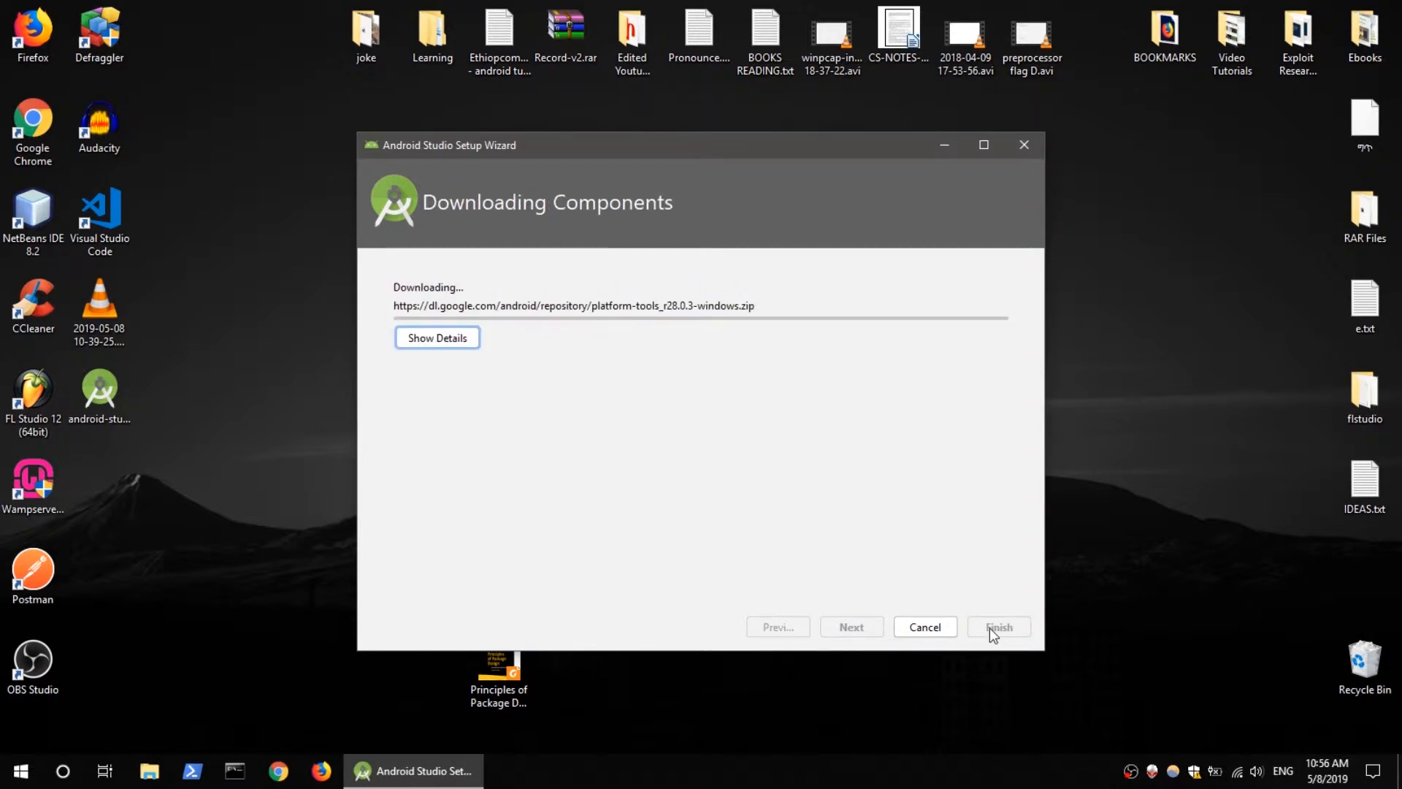
pyautogui.click(432, 342)
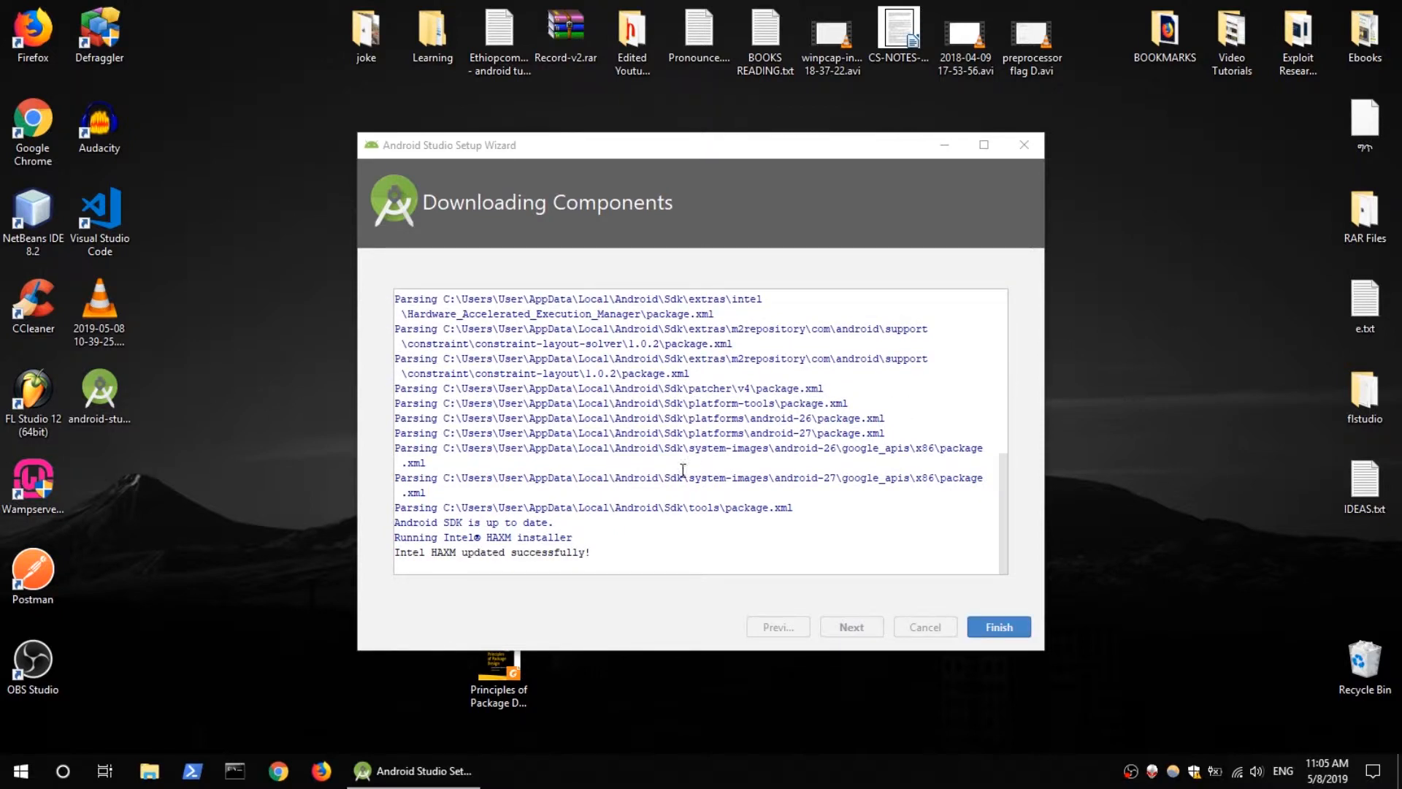
pyautogui.click(1009, 626)
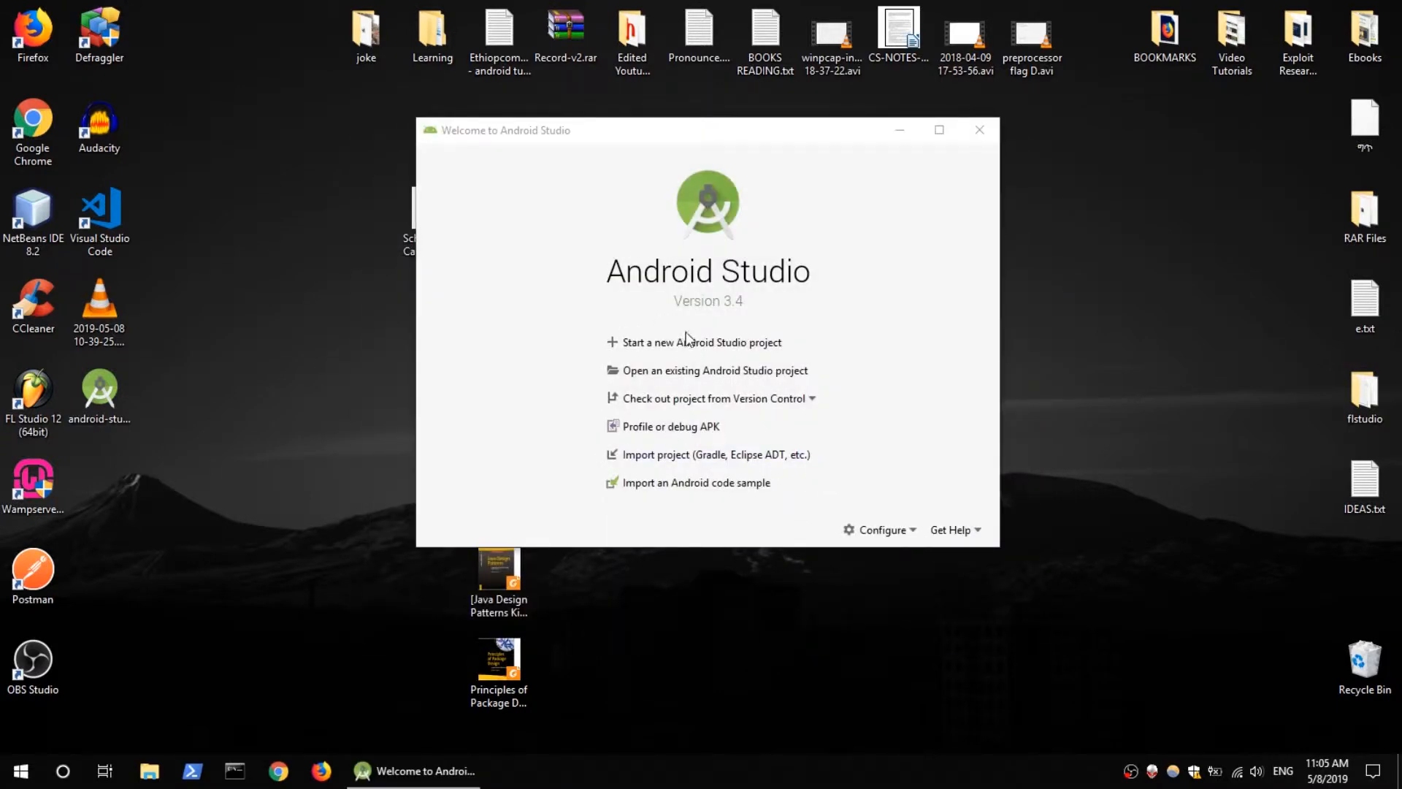
pyautogui.click(906, 536)
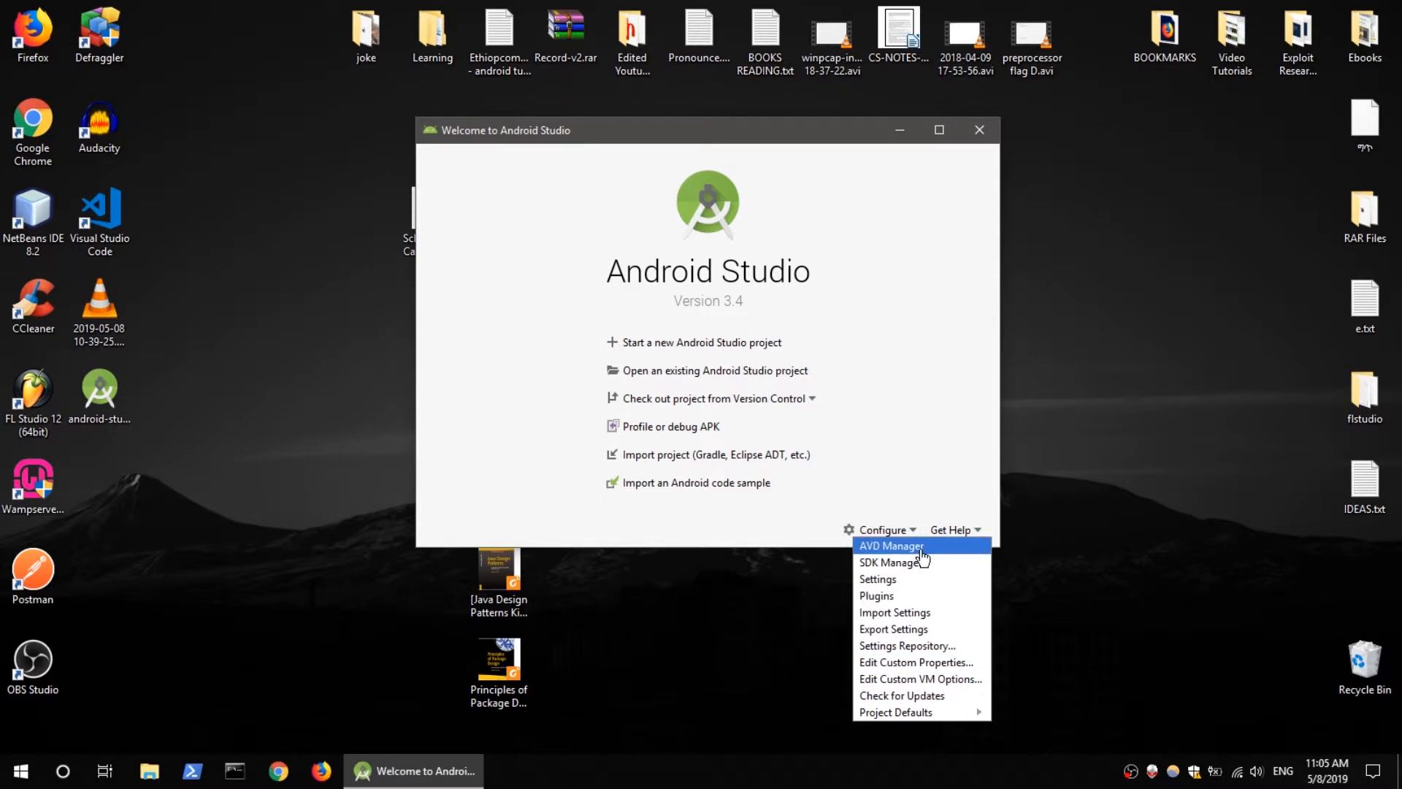
pyautogui.click(1148, 499)
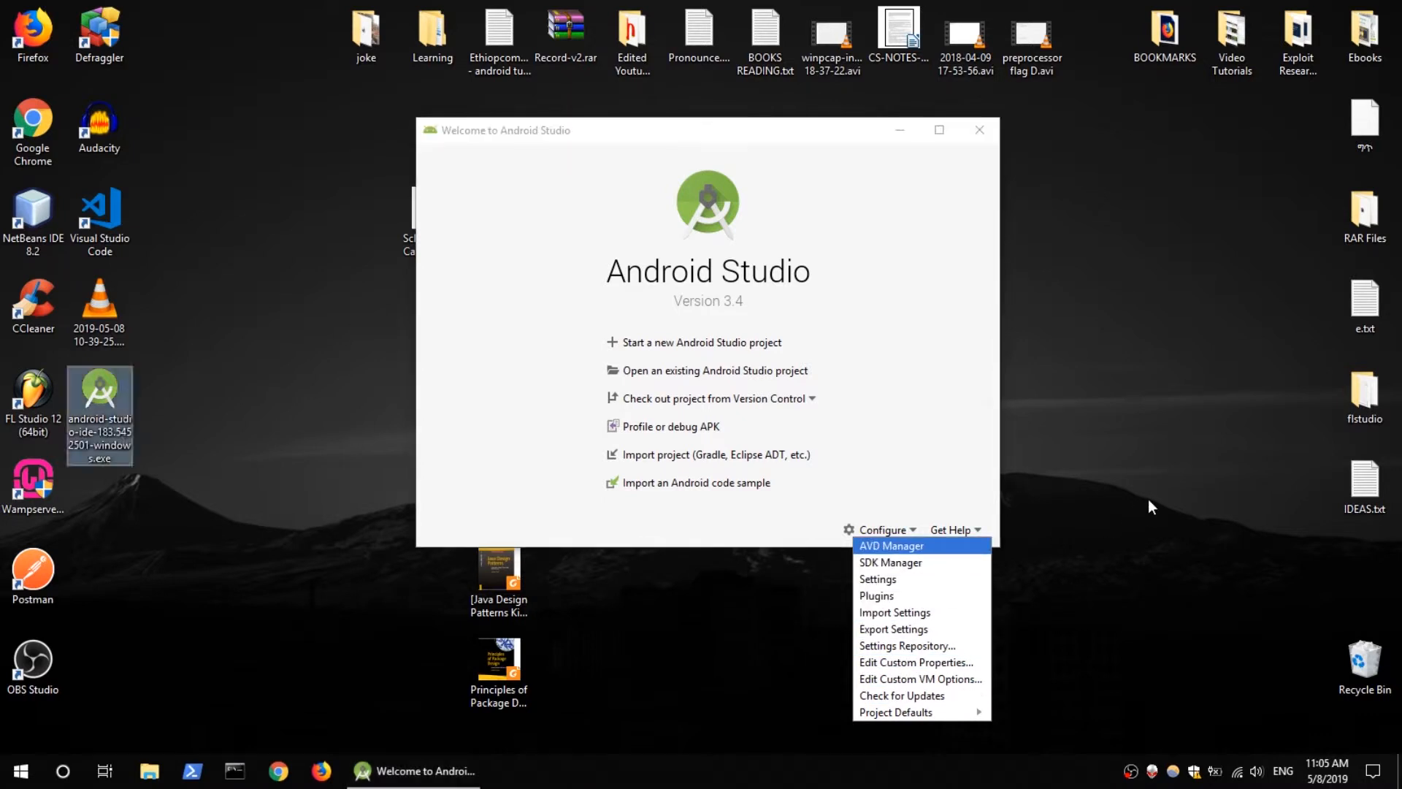
# Create a new Android Studio project from the Empty Activity template, keeping the name My Application, Kotlin and minimum API level 15.
pyautogui.click(709, 342)
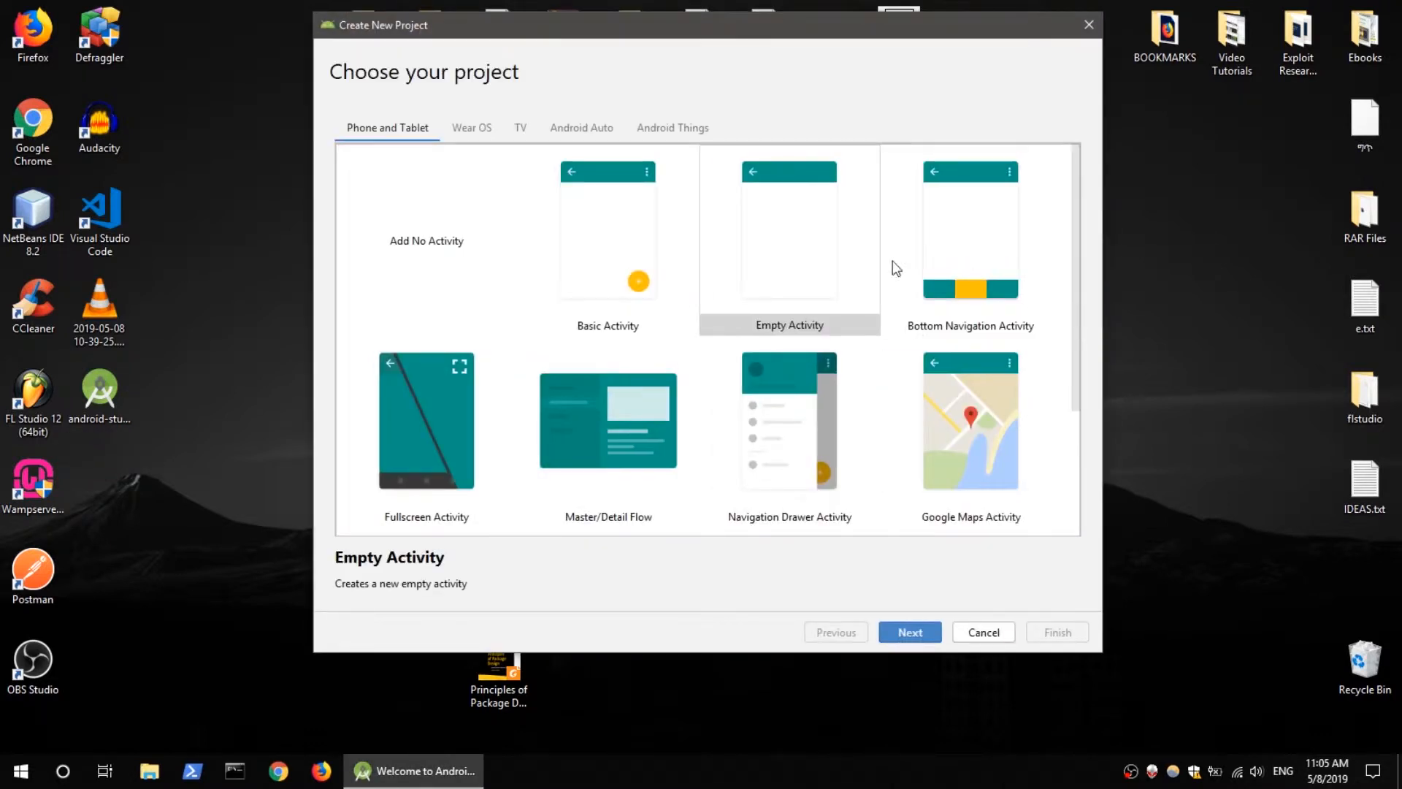
pyautogui.click(594, 241)
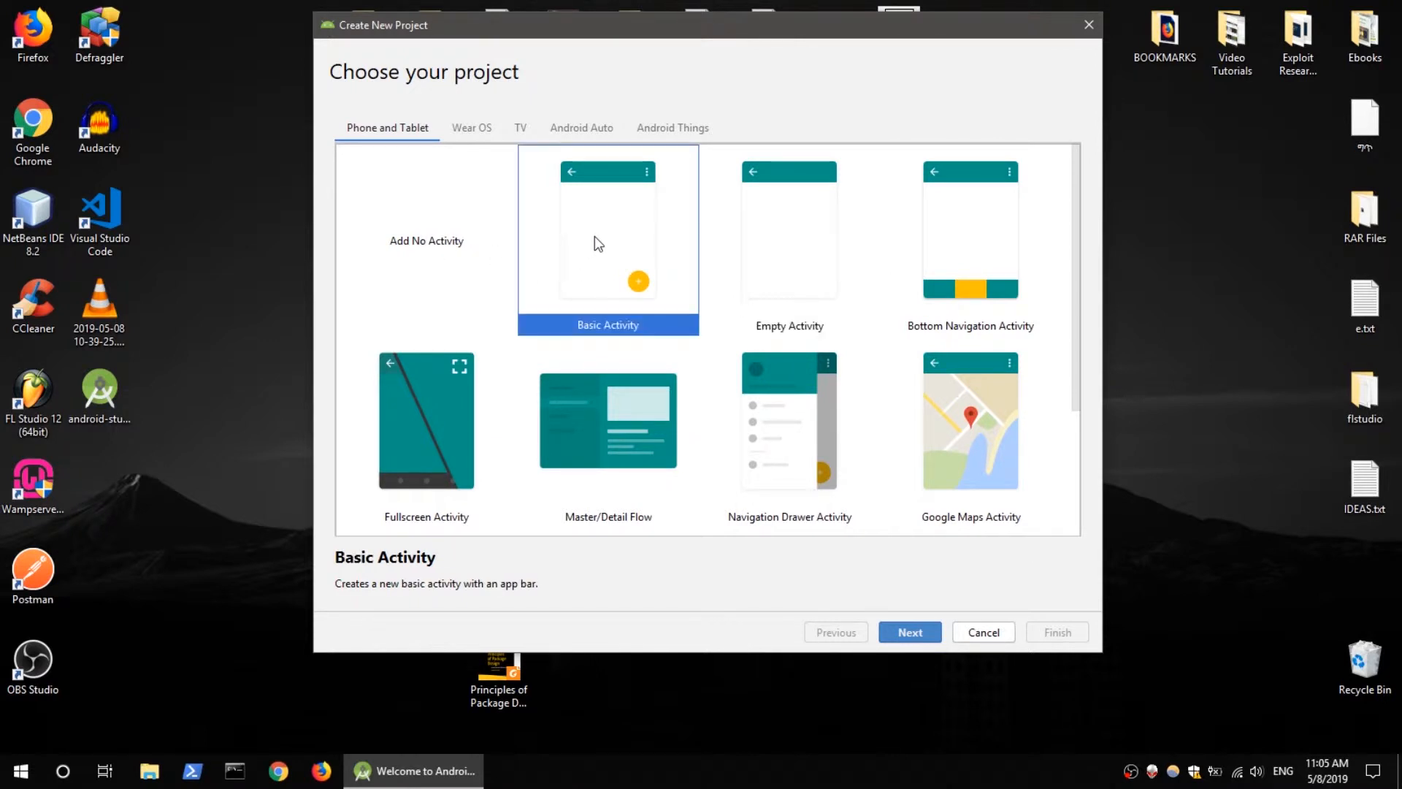
pyautogui.click(774, 243)
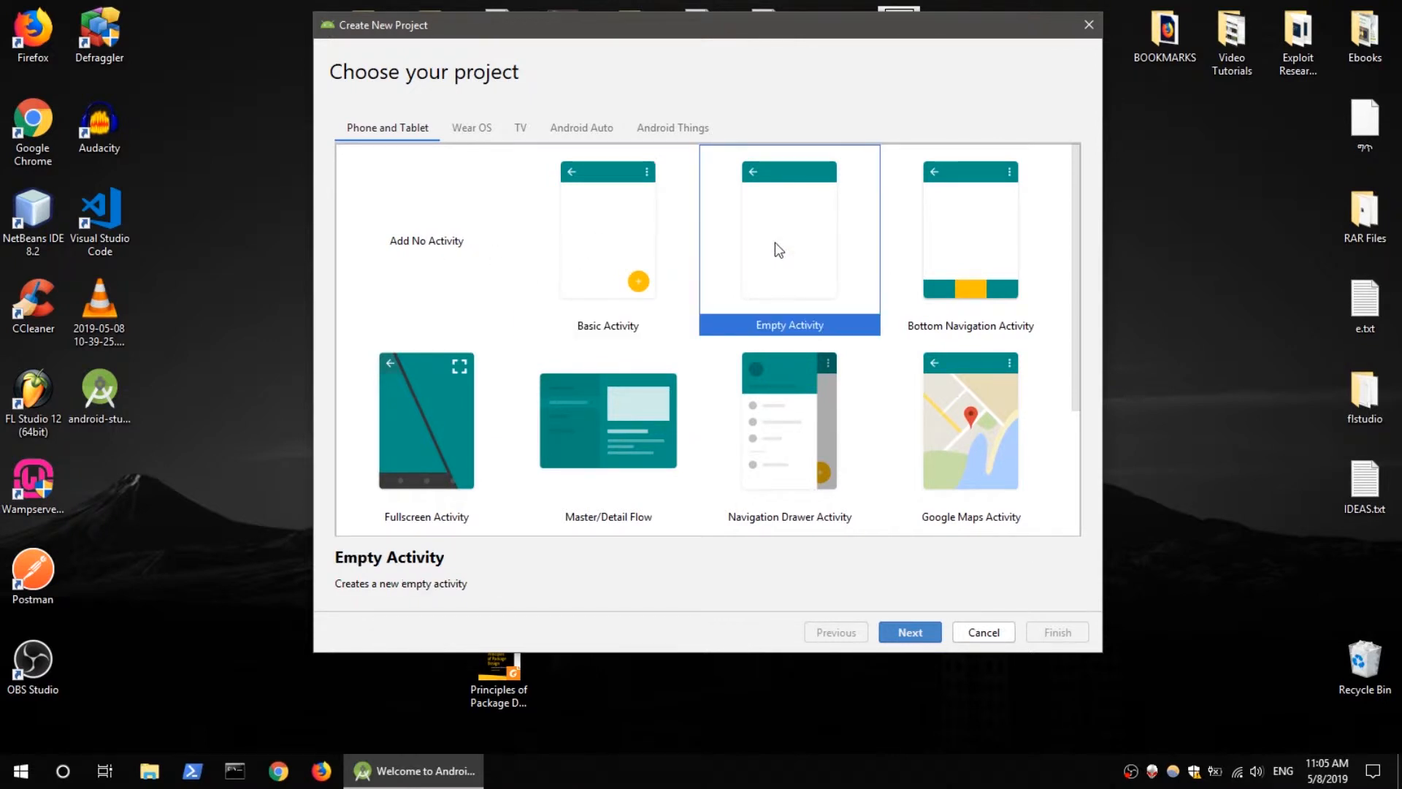
pyautogui.click(906, 639)
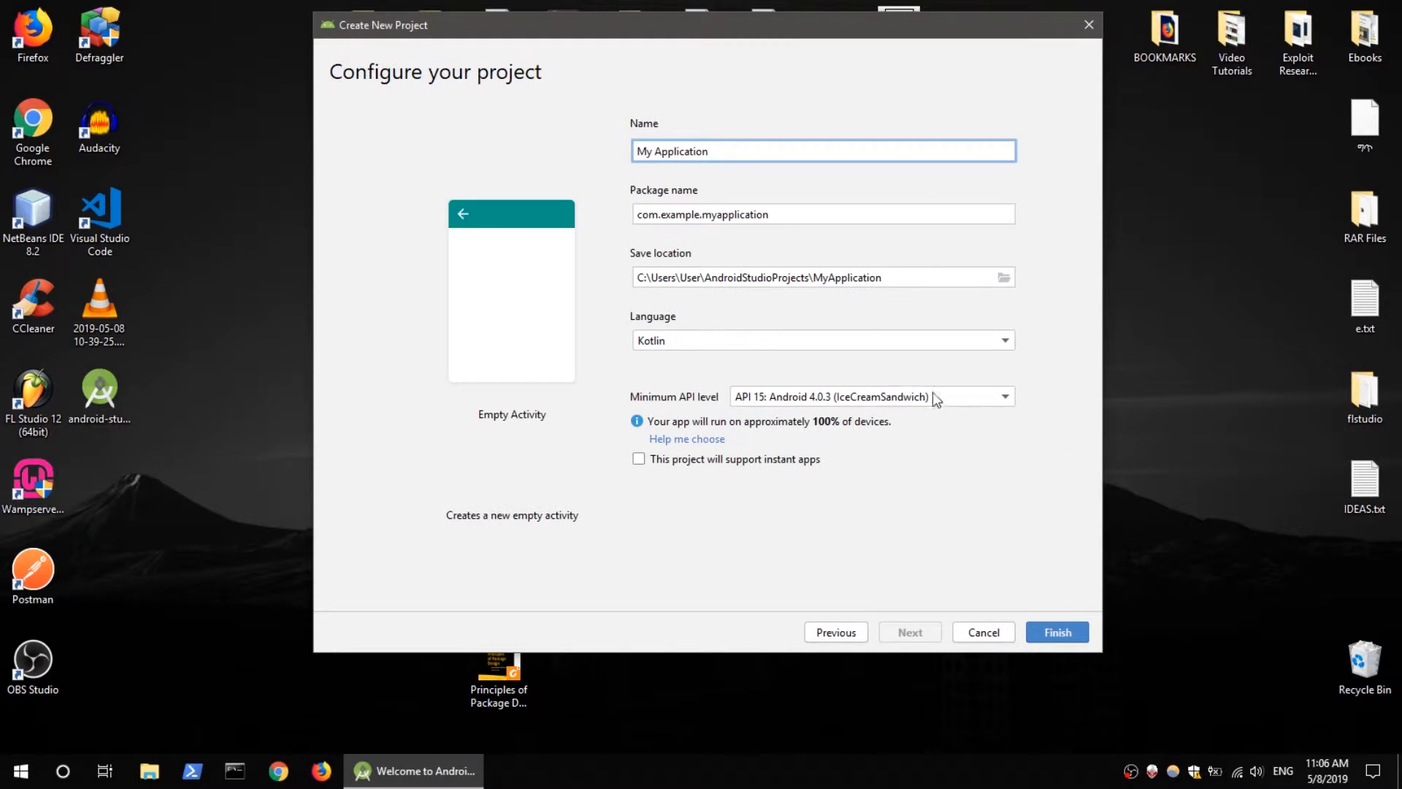
pyautogui.click(1068, 635)
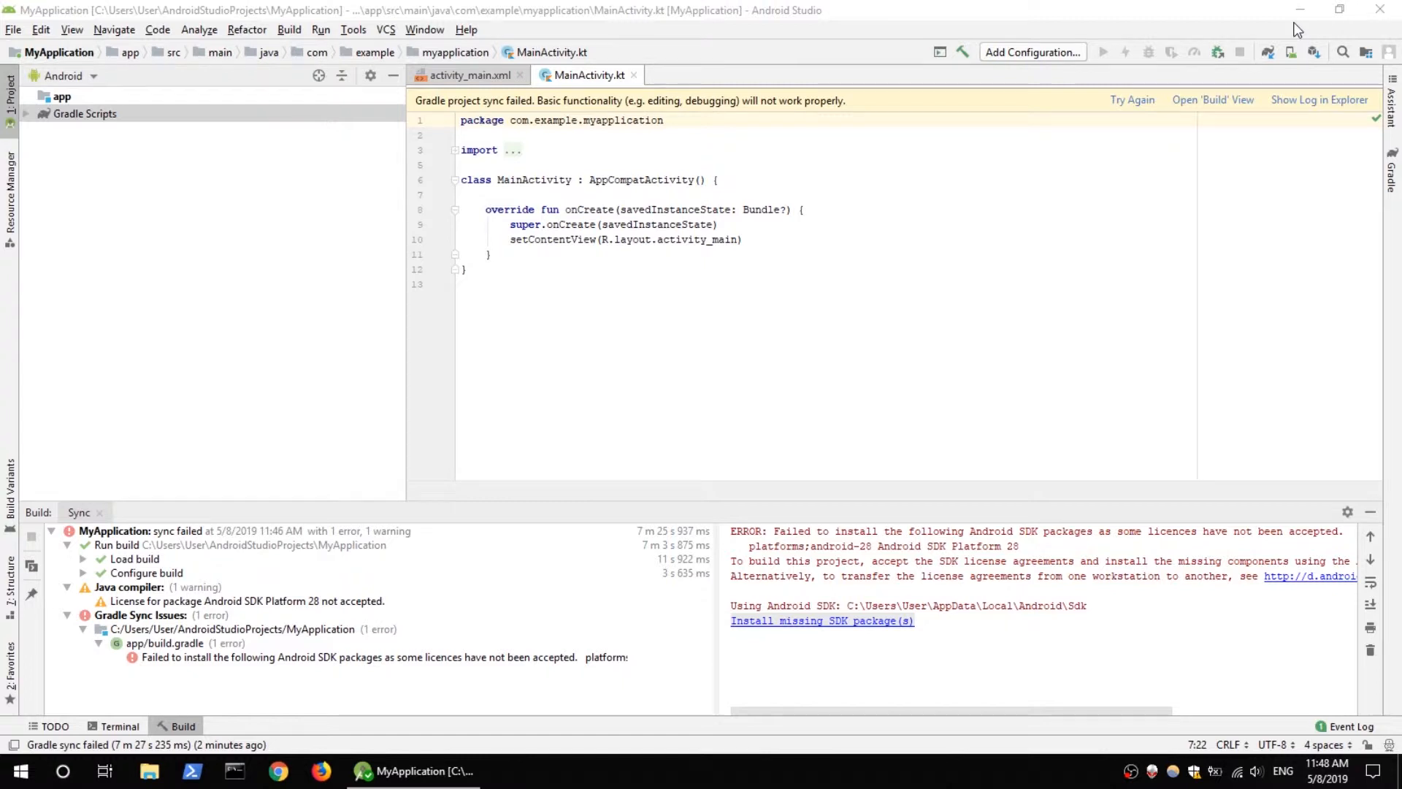
# Install the missing Android SDK Platform 28 package from the failed sync output, accepting its license agreement.
pyautogui.click(859, 620)
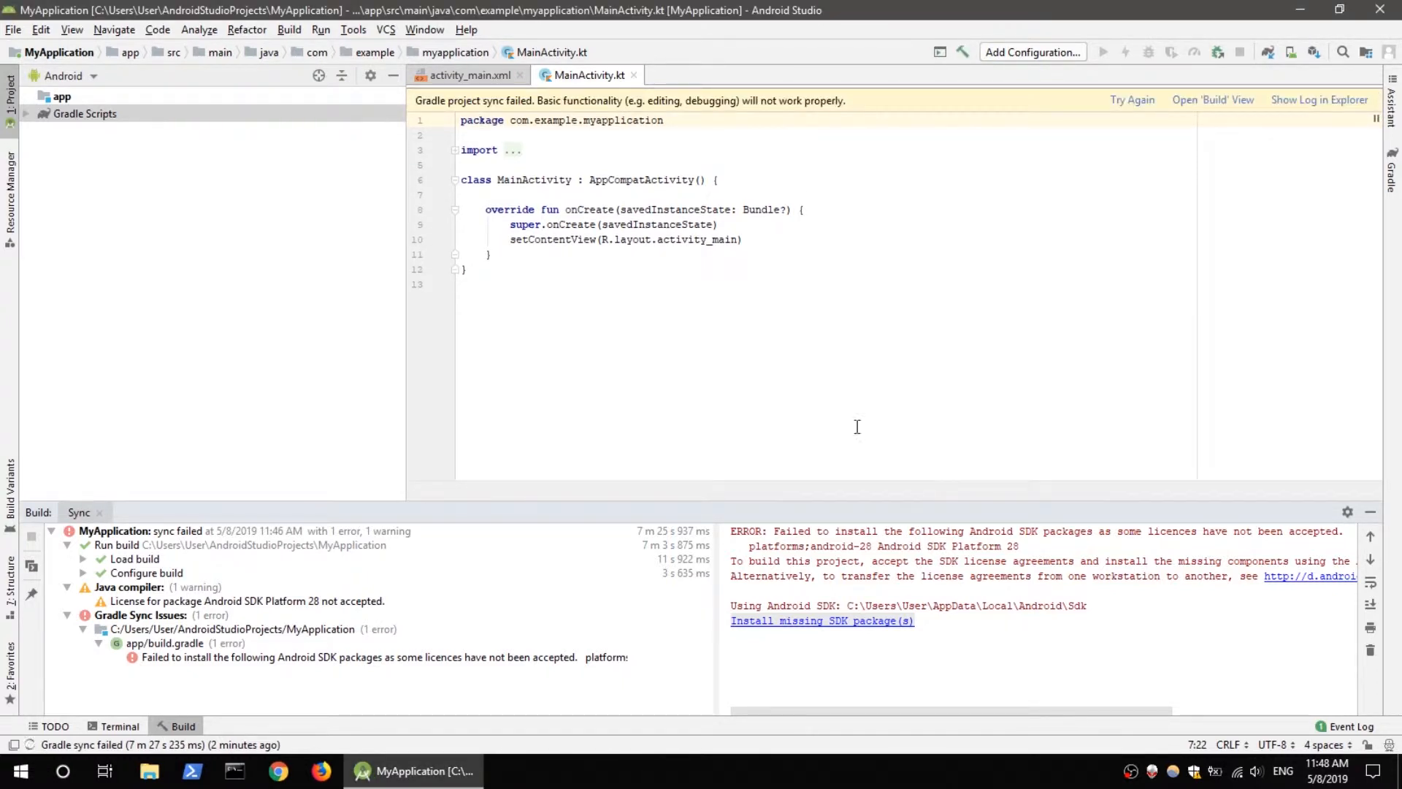
pyautogui.click(869, 622)
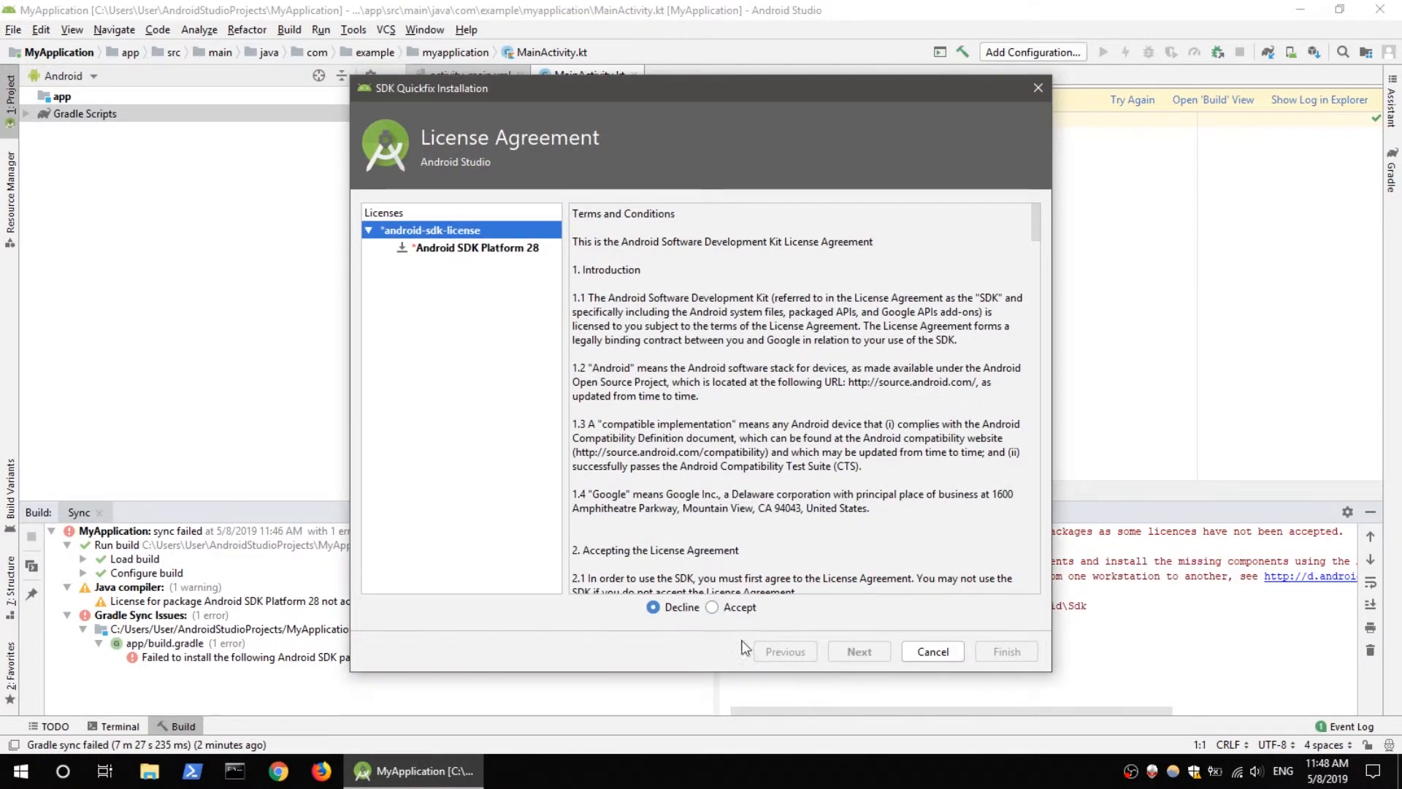
pyautogui.click(712, 607)
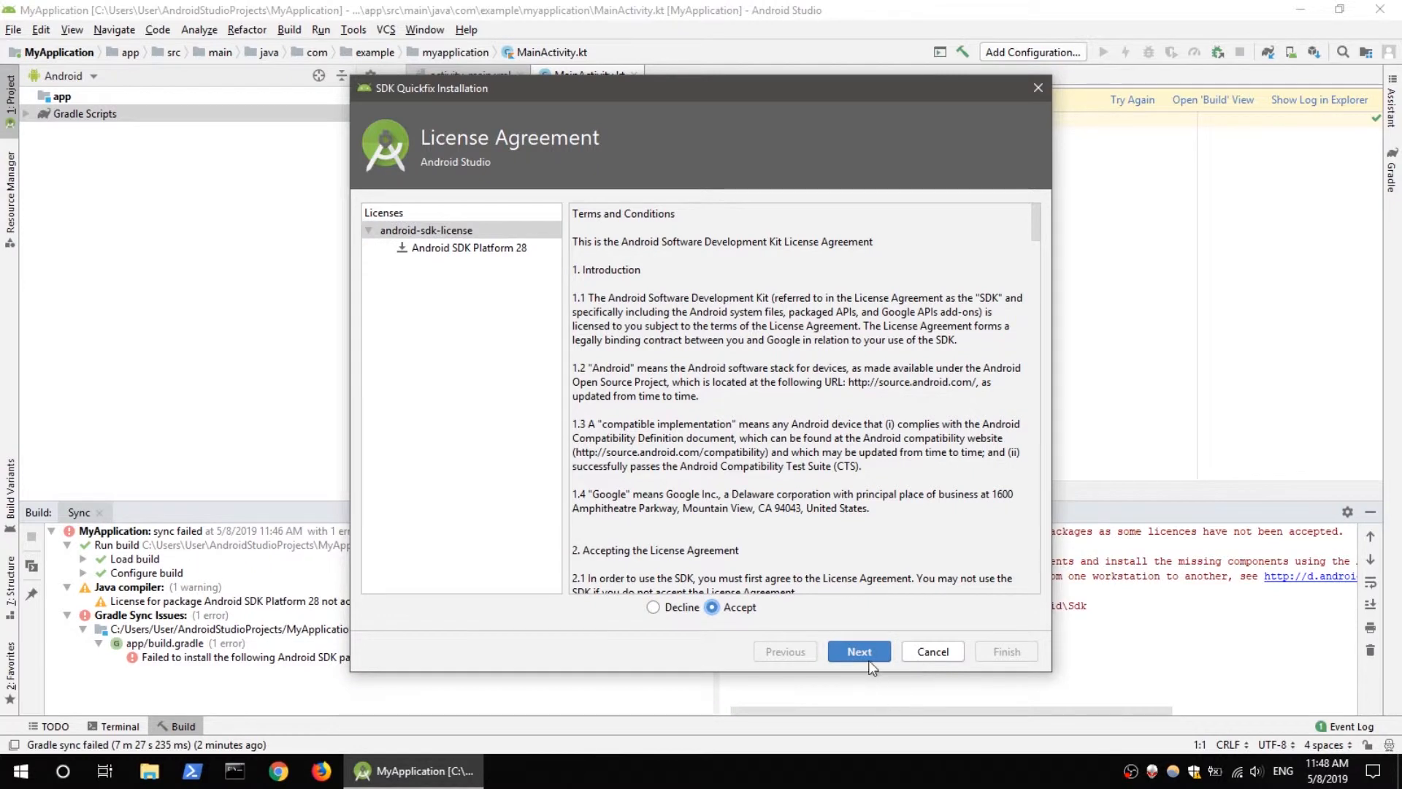
pyautogui.click(873, 653)
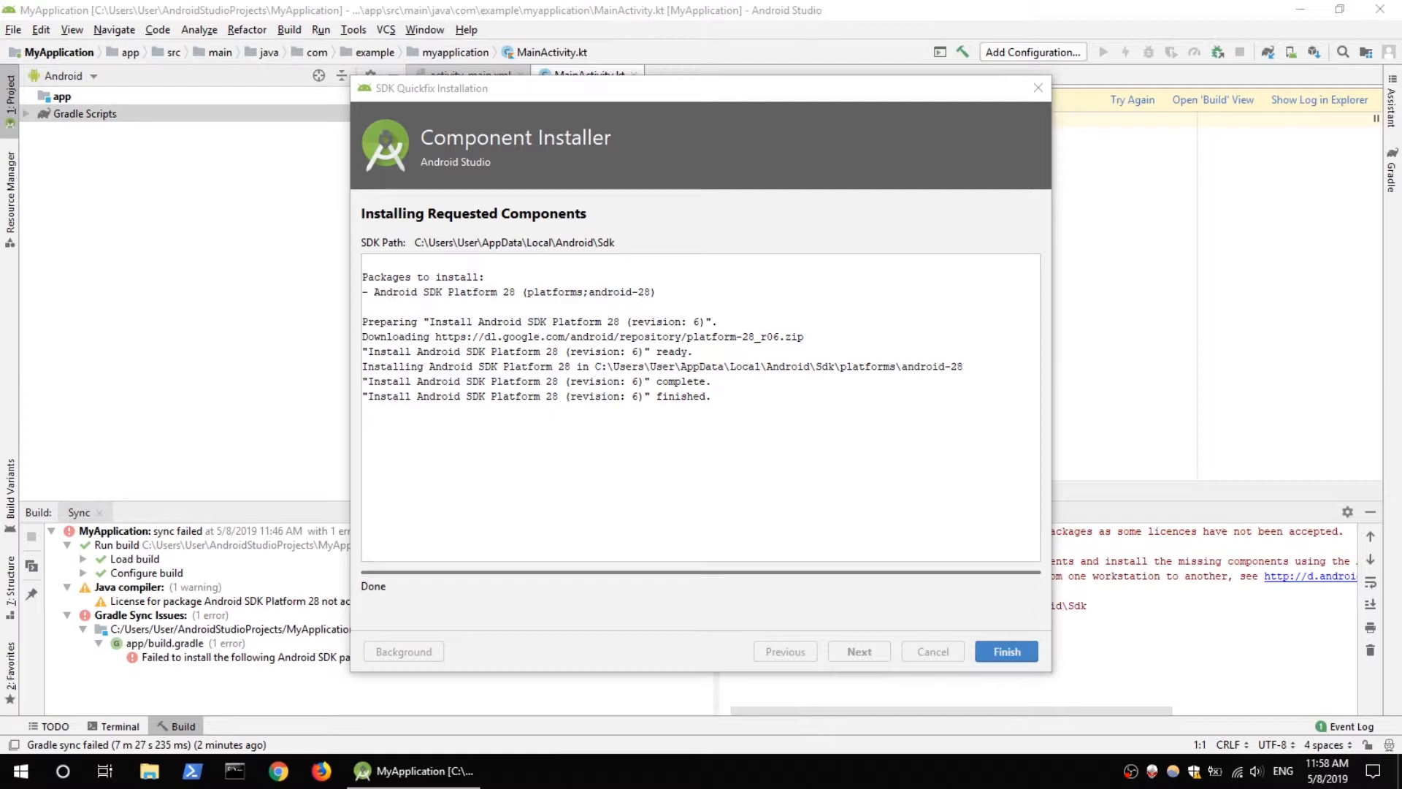
pyautogui.click(1002, 656)
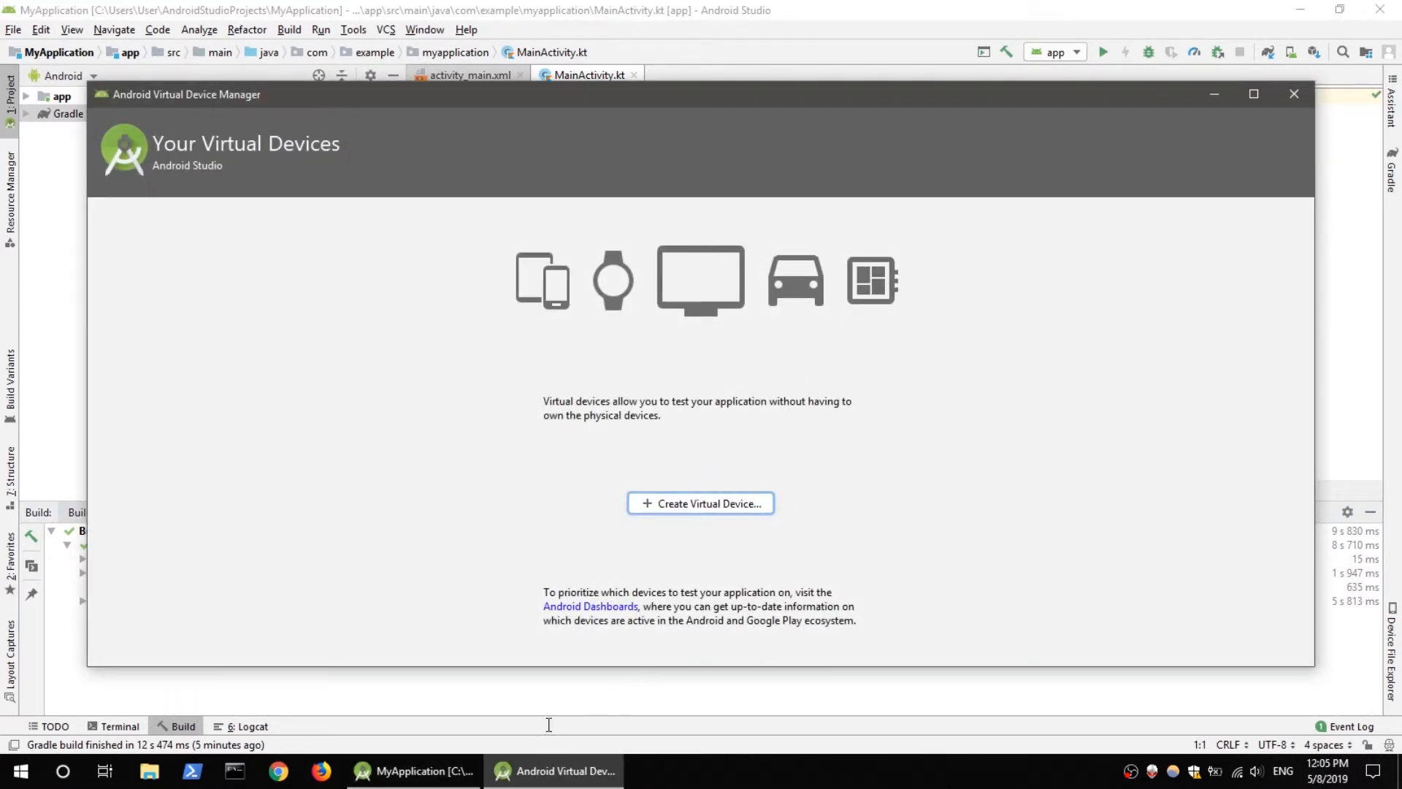
# Create a virtual device with the Pixel 3 phone hardware and the Oreo API 27 x86 system image (Android 8.1).
pyautogui.moveTo(426, 779)
pyautogui.click(745, 504)
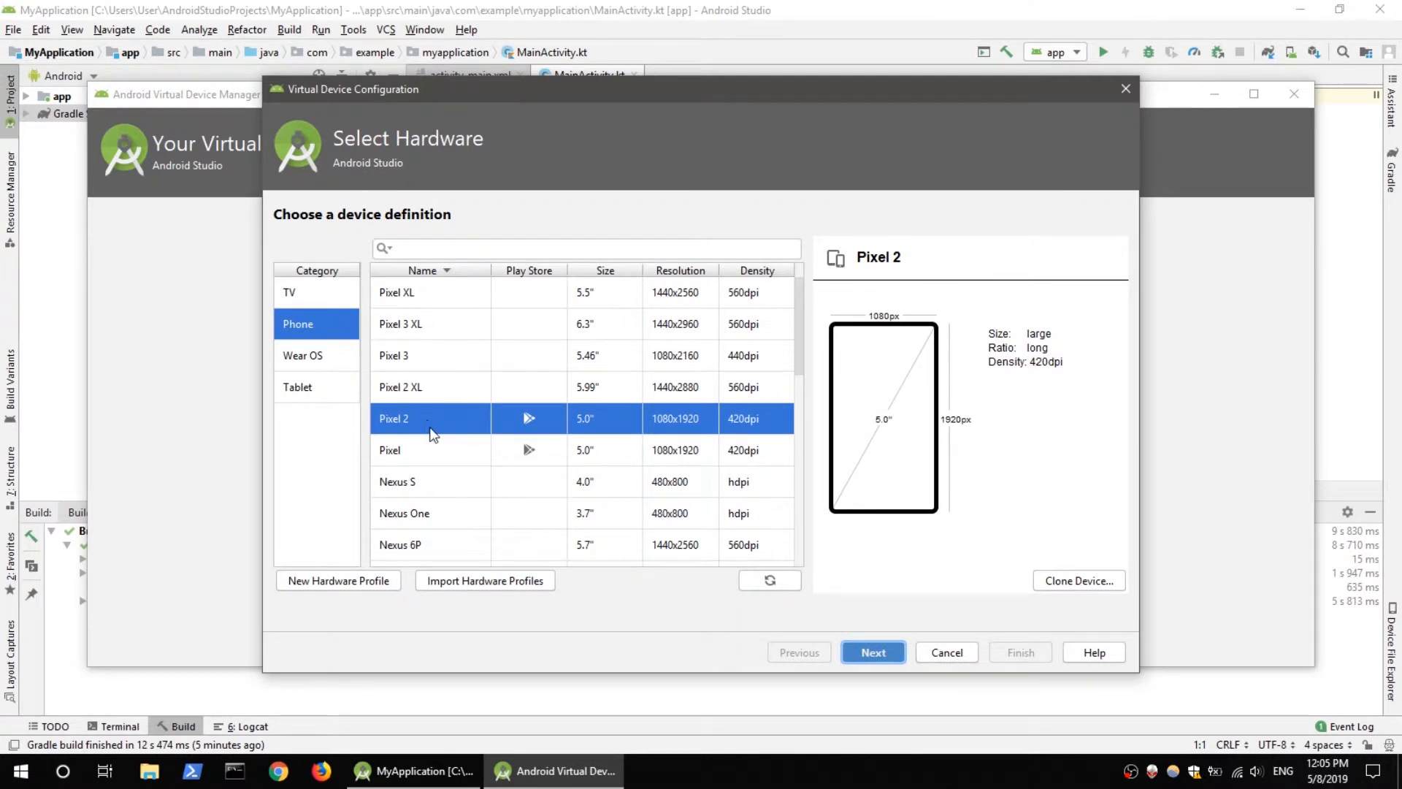
pyautogui.click(439, 361)
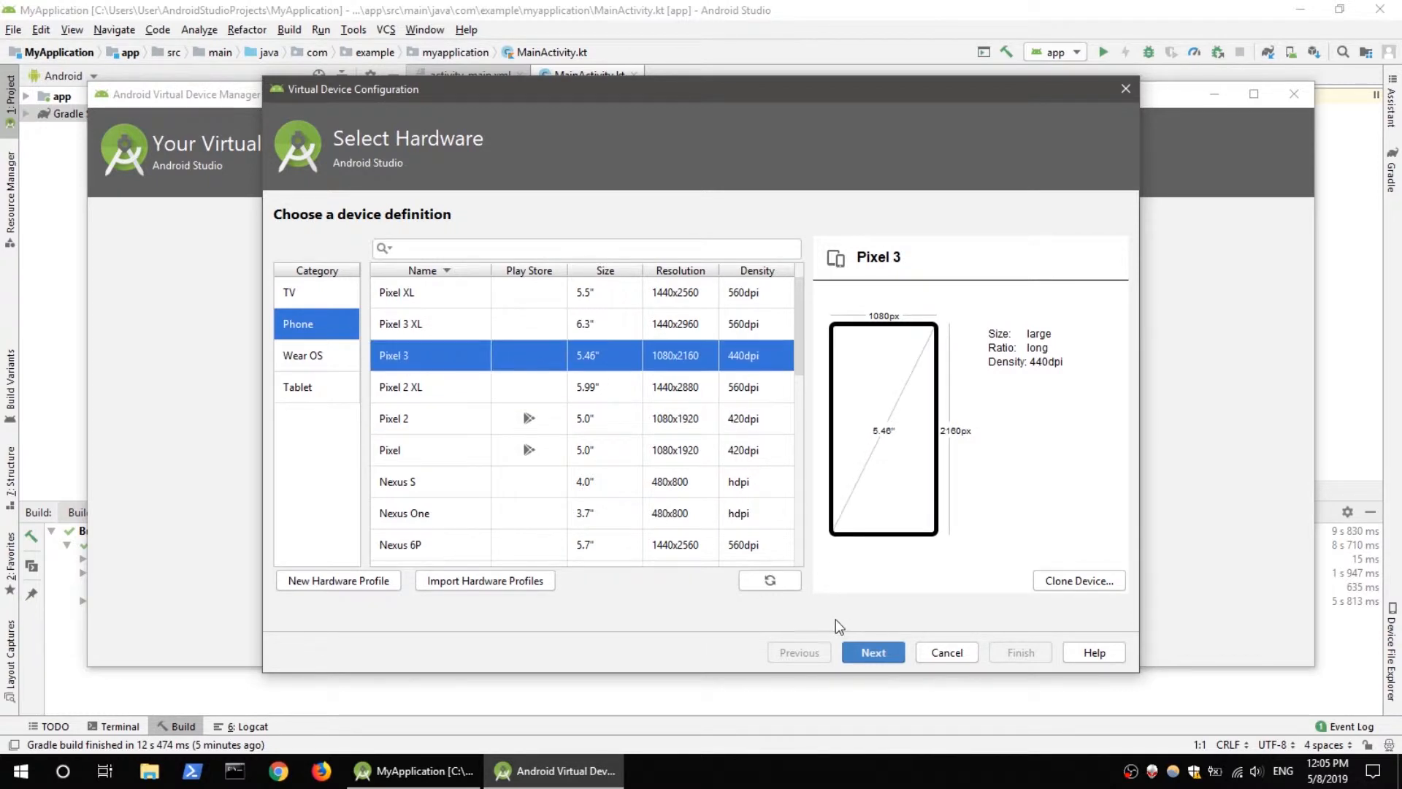
pyautogui.click(862, 647)
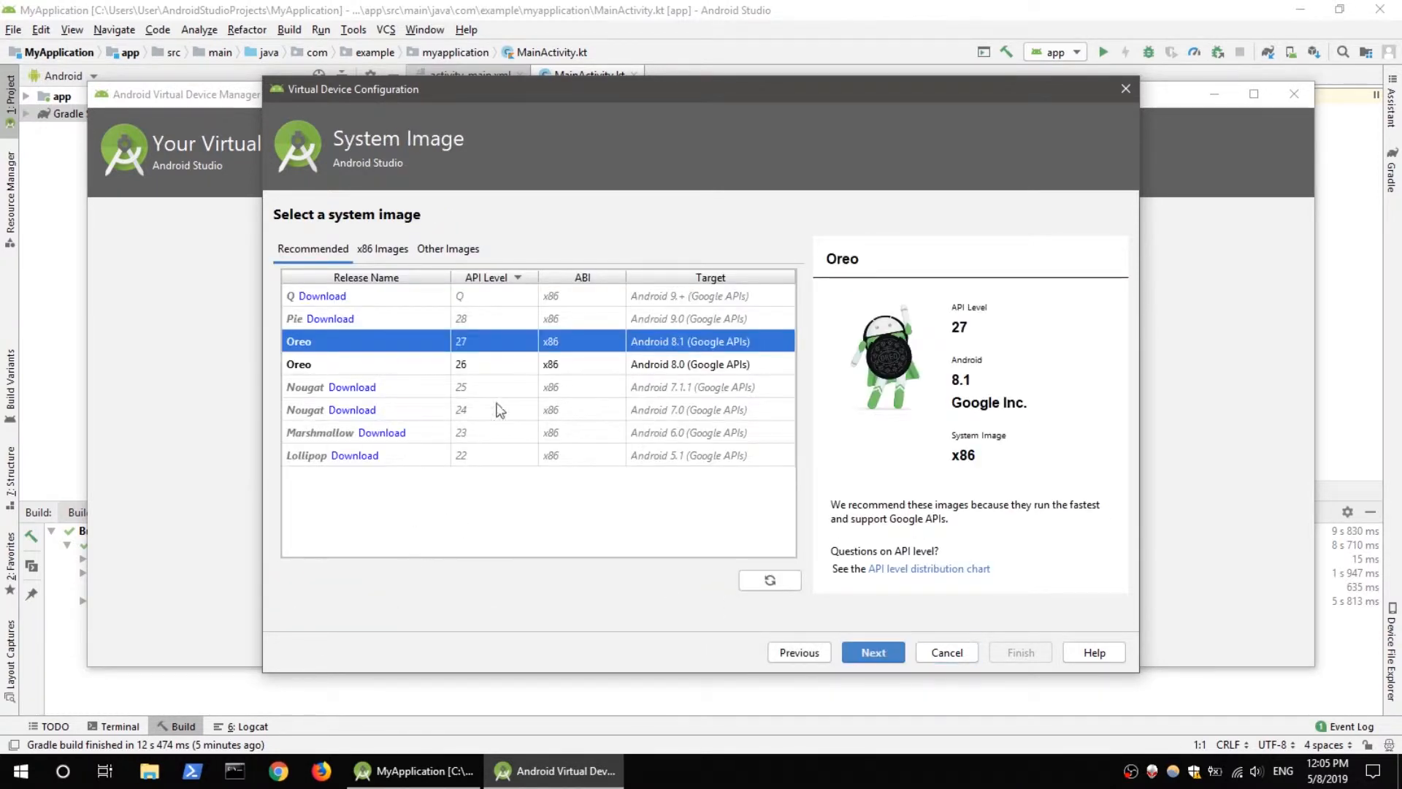
pyautogui.click(344, 365)
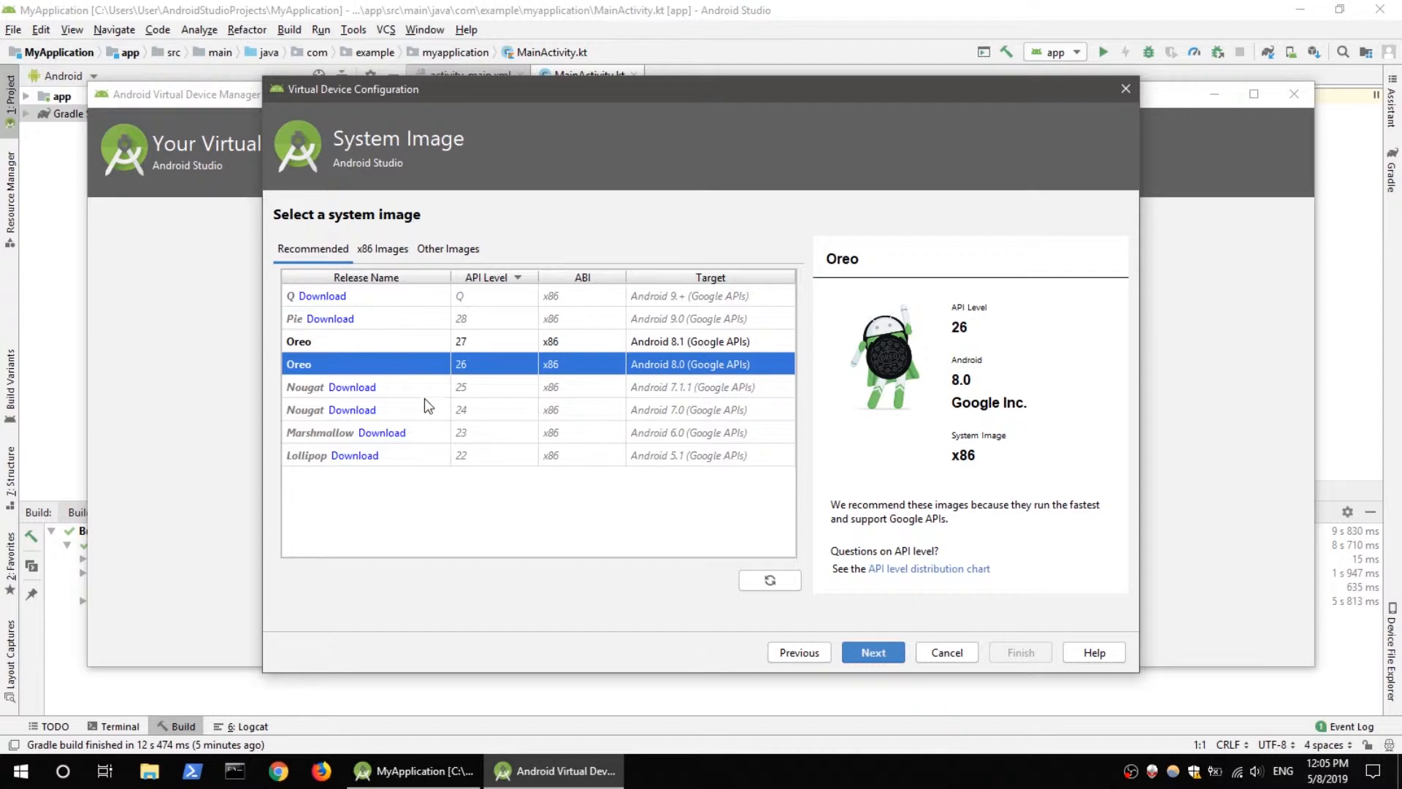
pyautogui.click(352, 343)
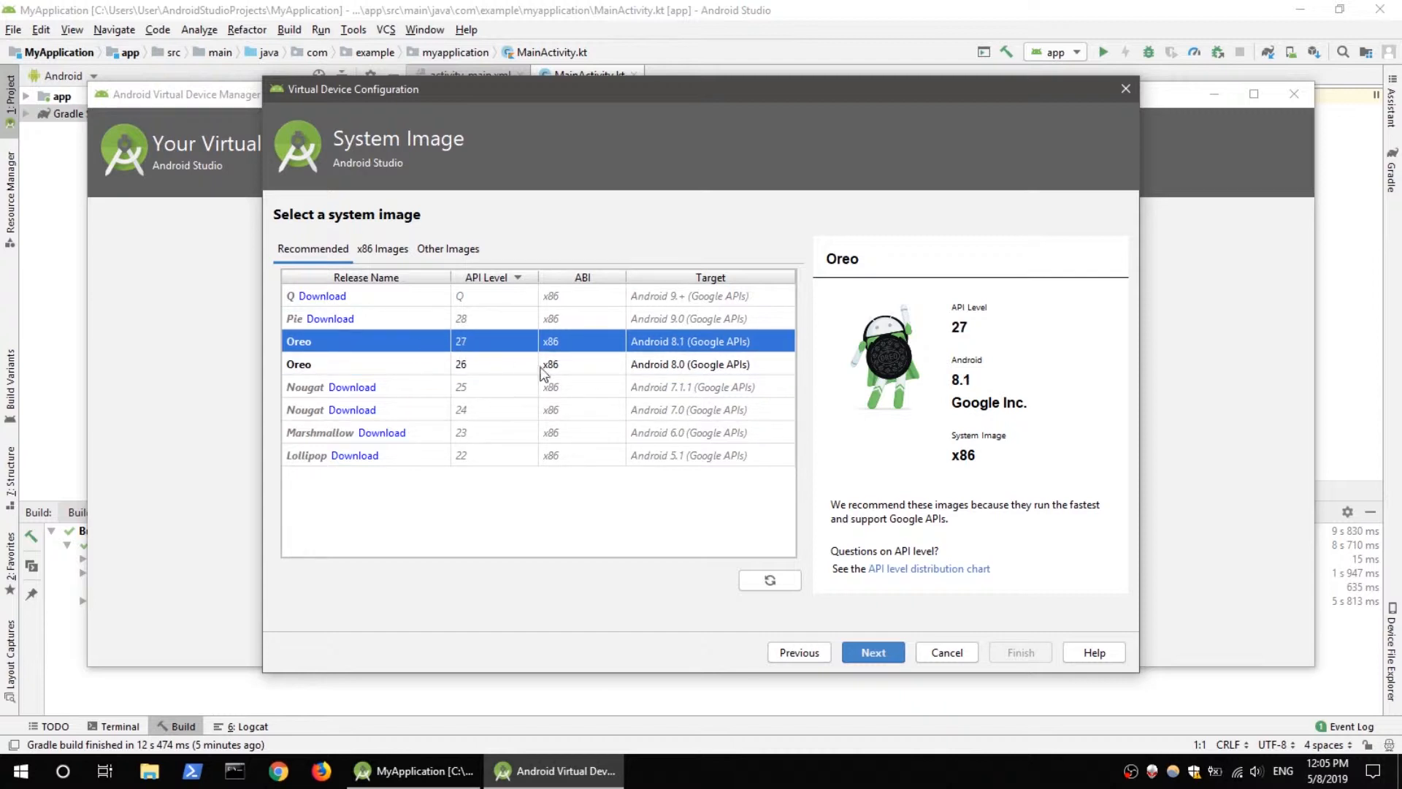
pyautogui.click(872, 652)
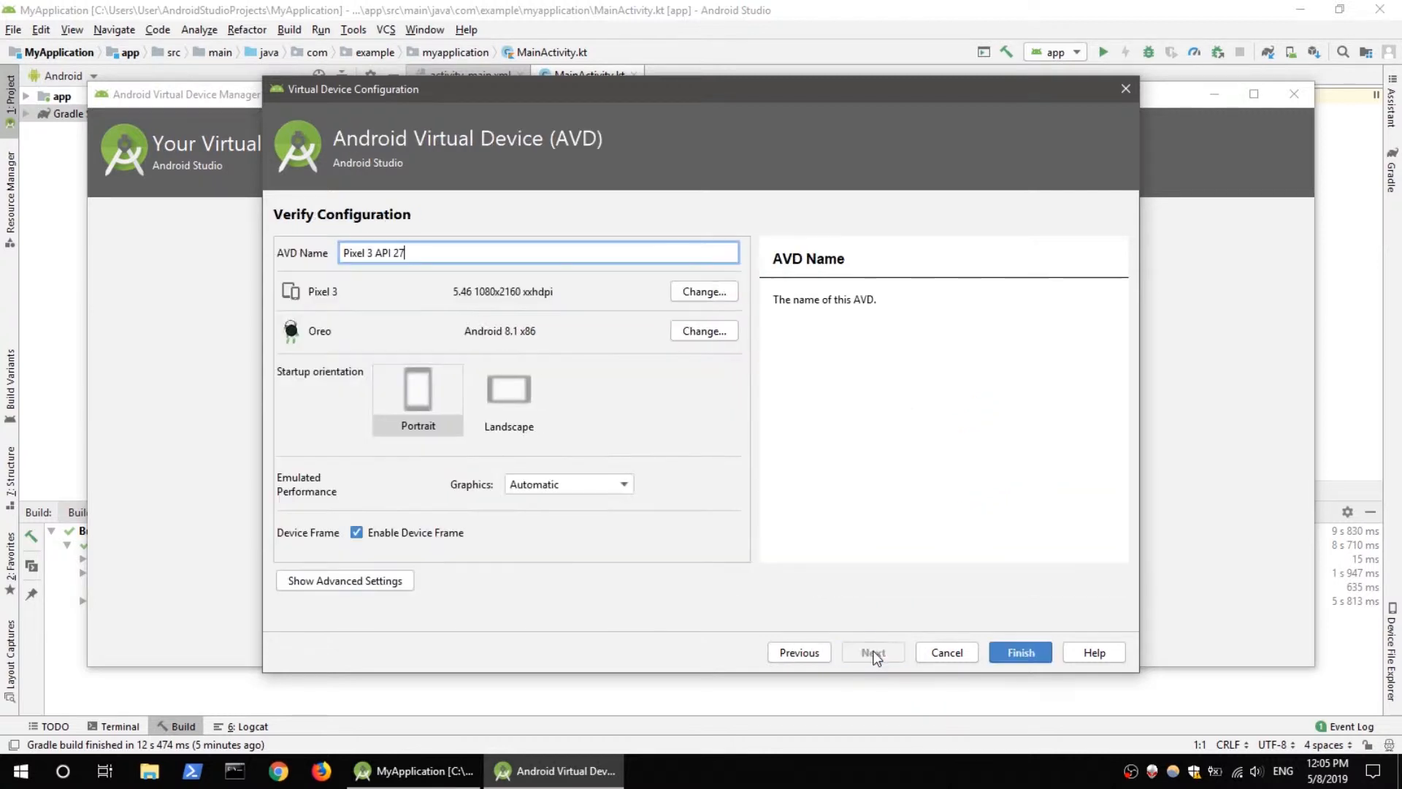
# Show the advanced settings of the virtual device and set its Multi-Core CPU count to 1.
pyautogui.click(380, 579)
pyautogui.click(440, 541)
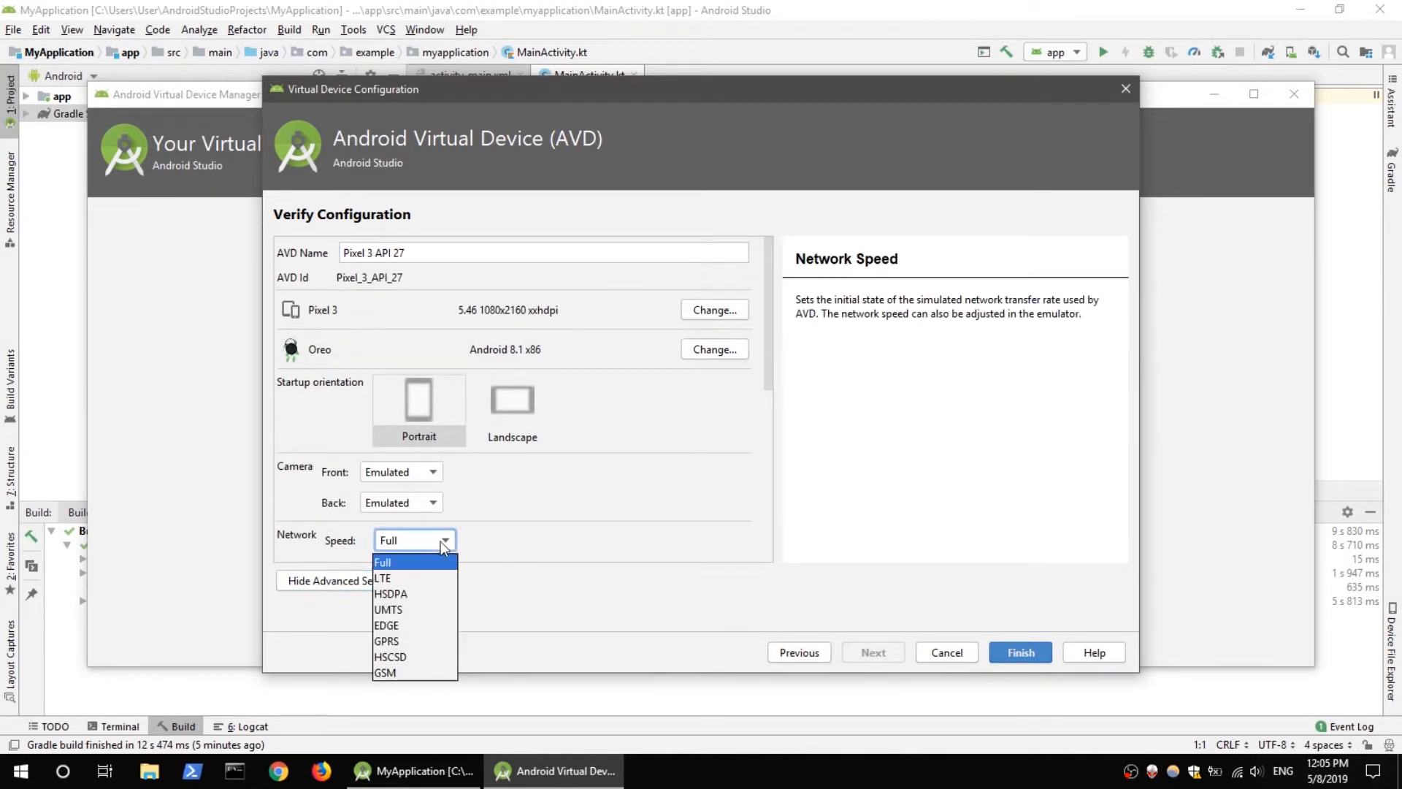
pyautogui.click(529, 537)
pyautogui.scroll(-3, 529, 537)
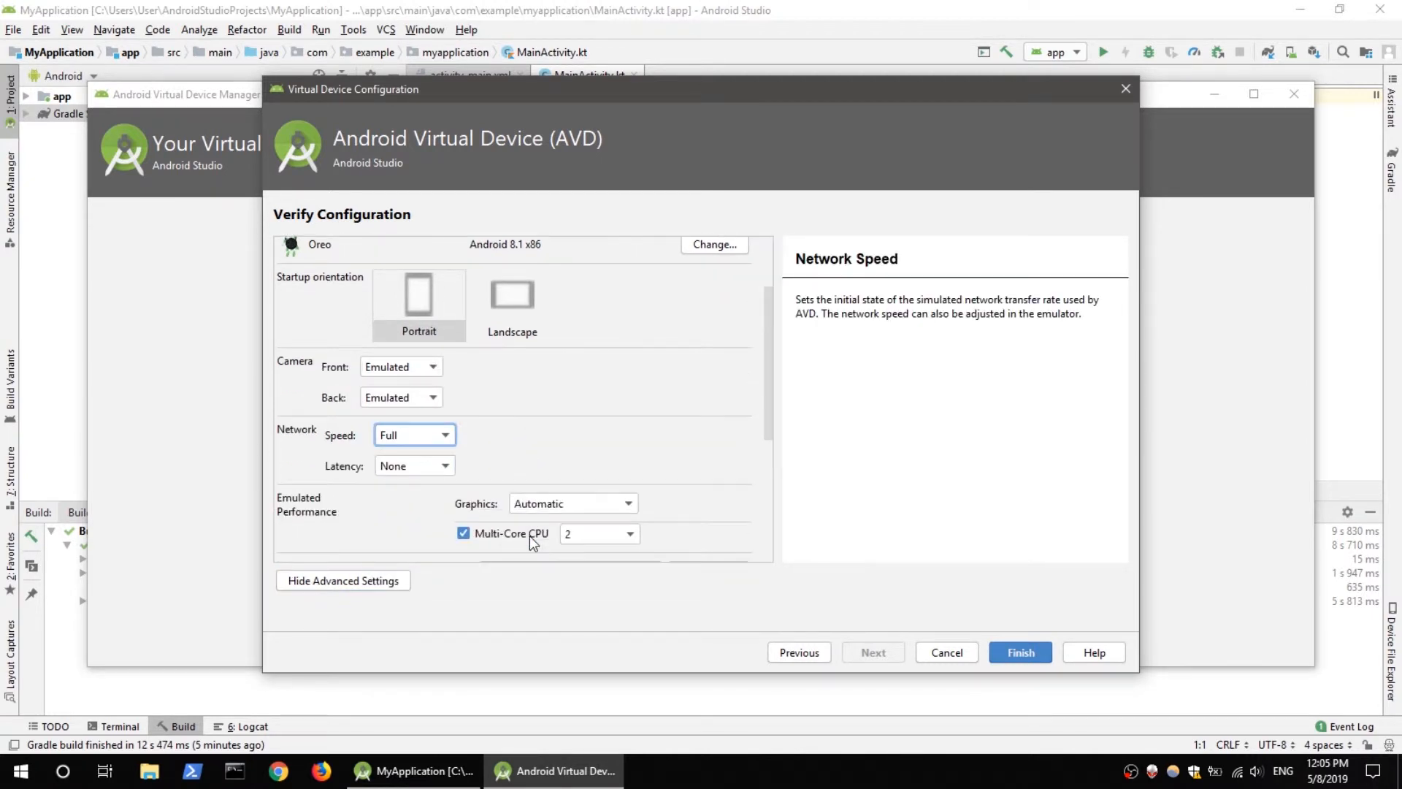
pyautogui.click(603, 505)
pyautogui.click(712, 504)
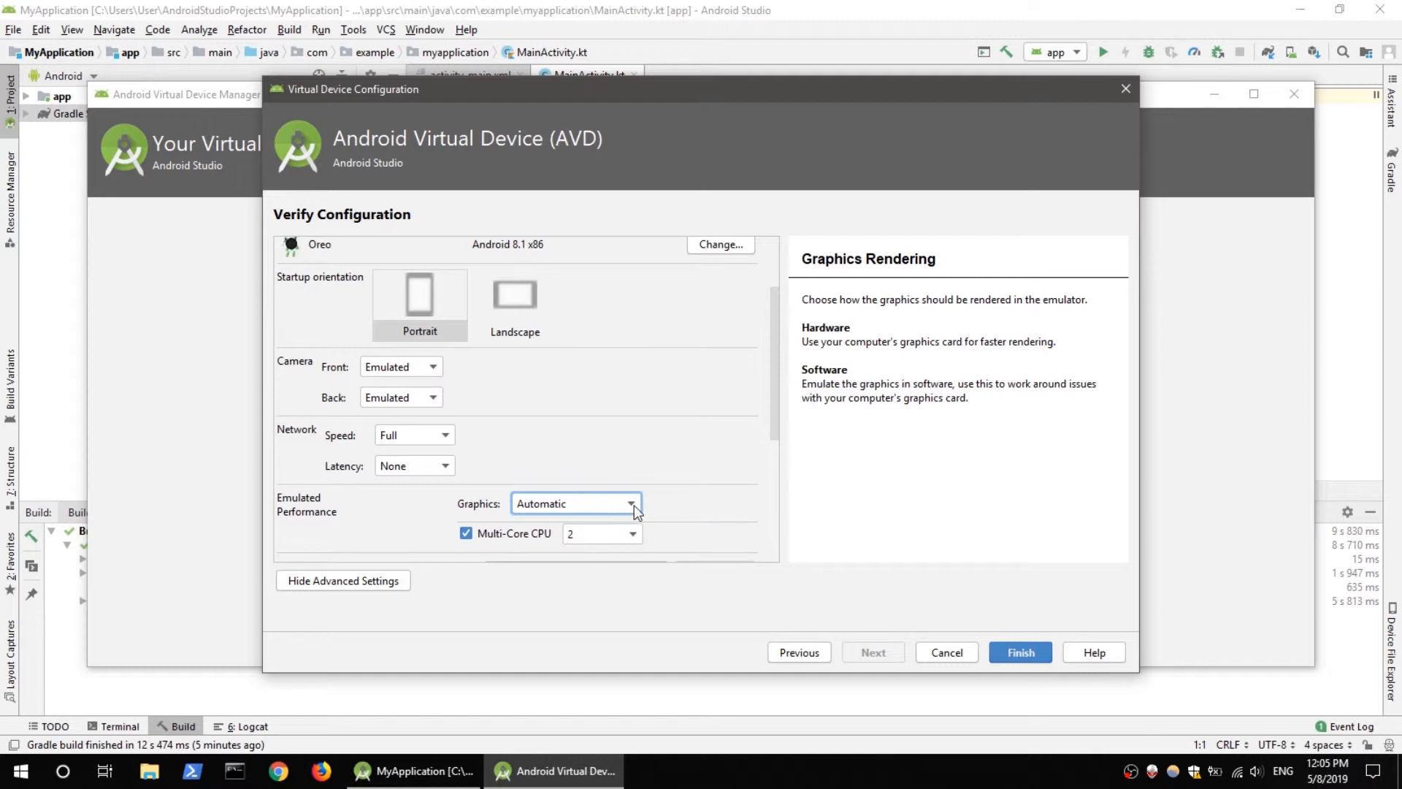
pyautogui.scroll(-1, 633, 504)
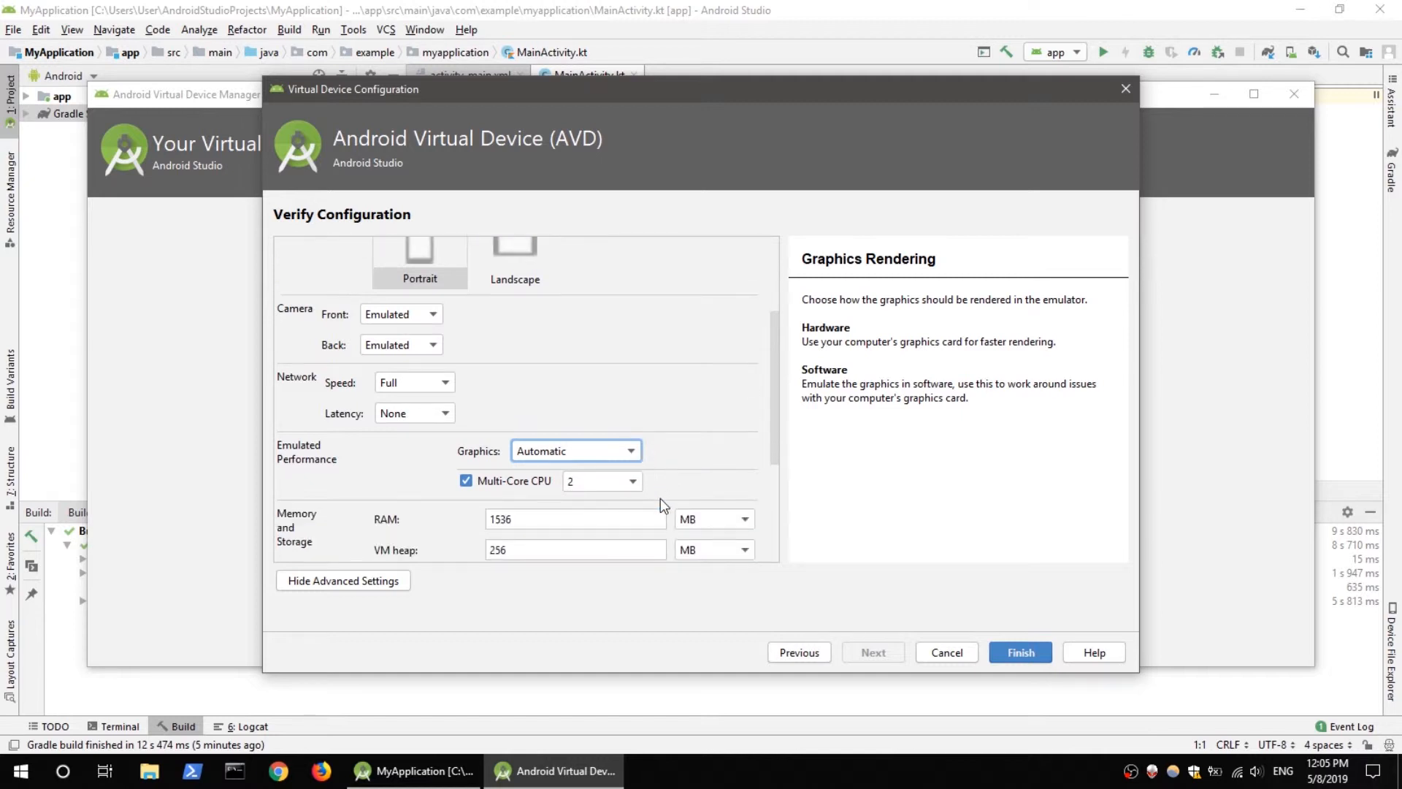
pyautogui.click(586, 480)
pyautogui.click(583, 504)
pyautogui.scroll(-1, 695, 482)
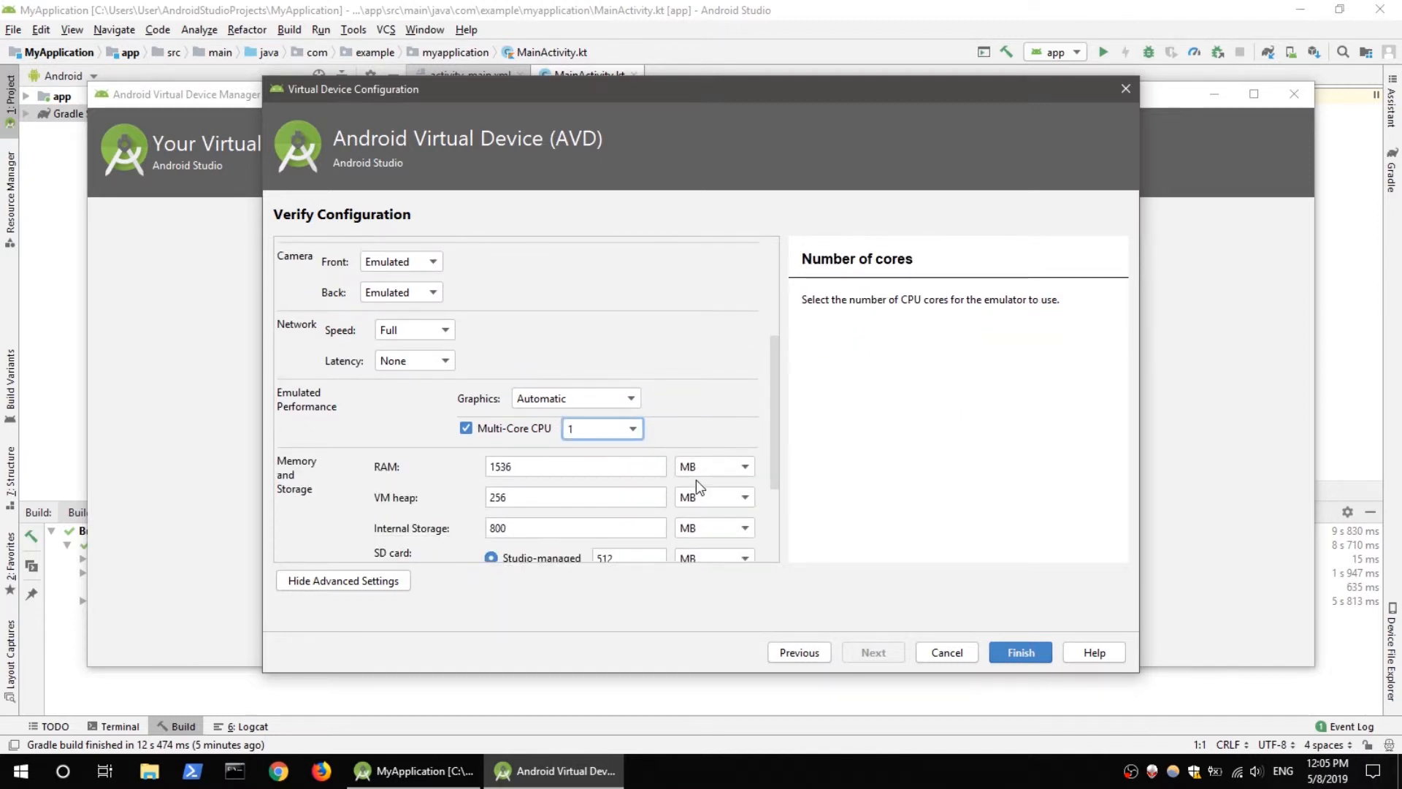
pyautogui.scroll(-2, 695, 480)
pyautogui.scroll(5, 431, 444)
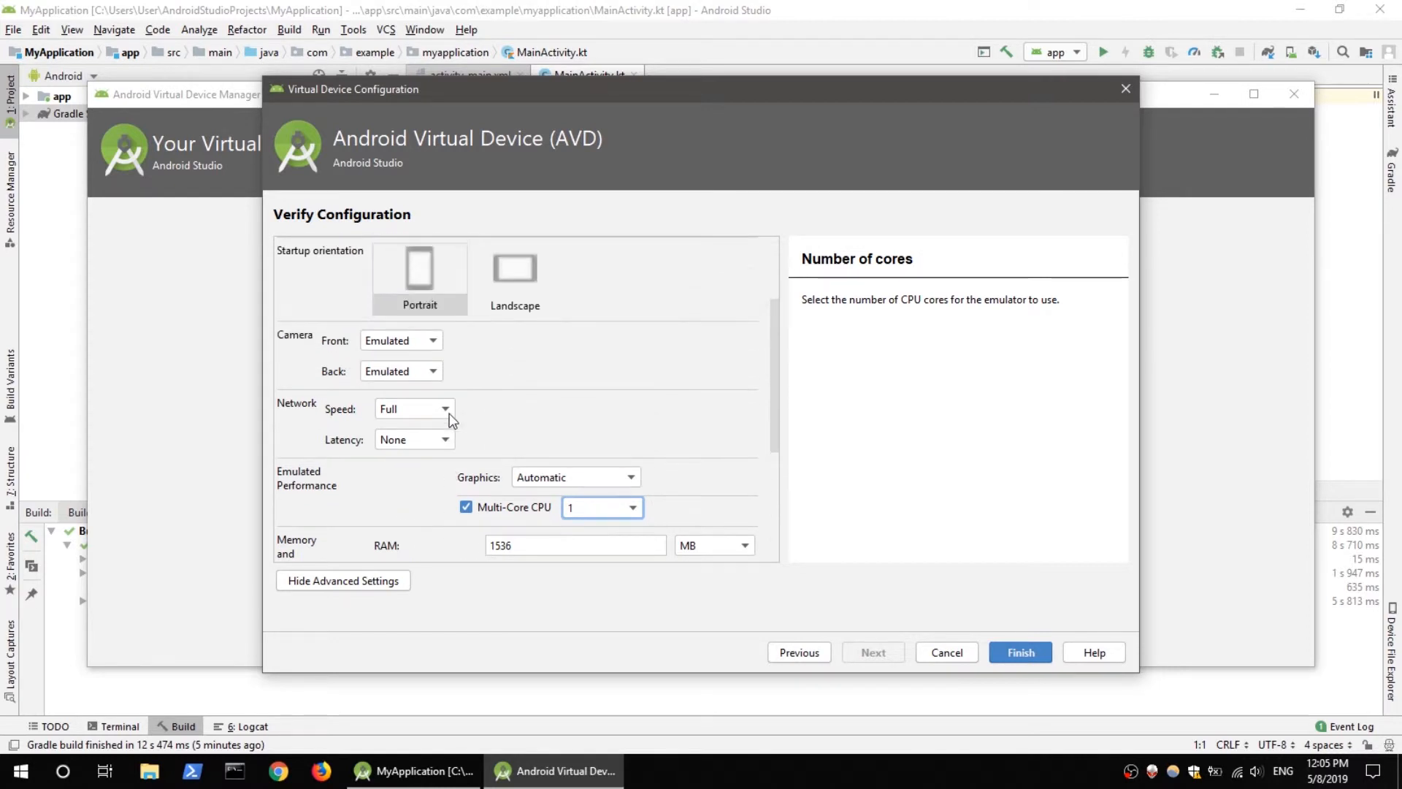
pyautogui.scroll(3, 449, 418)
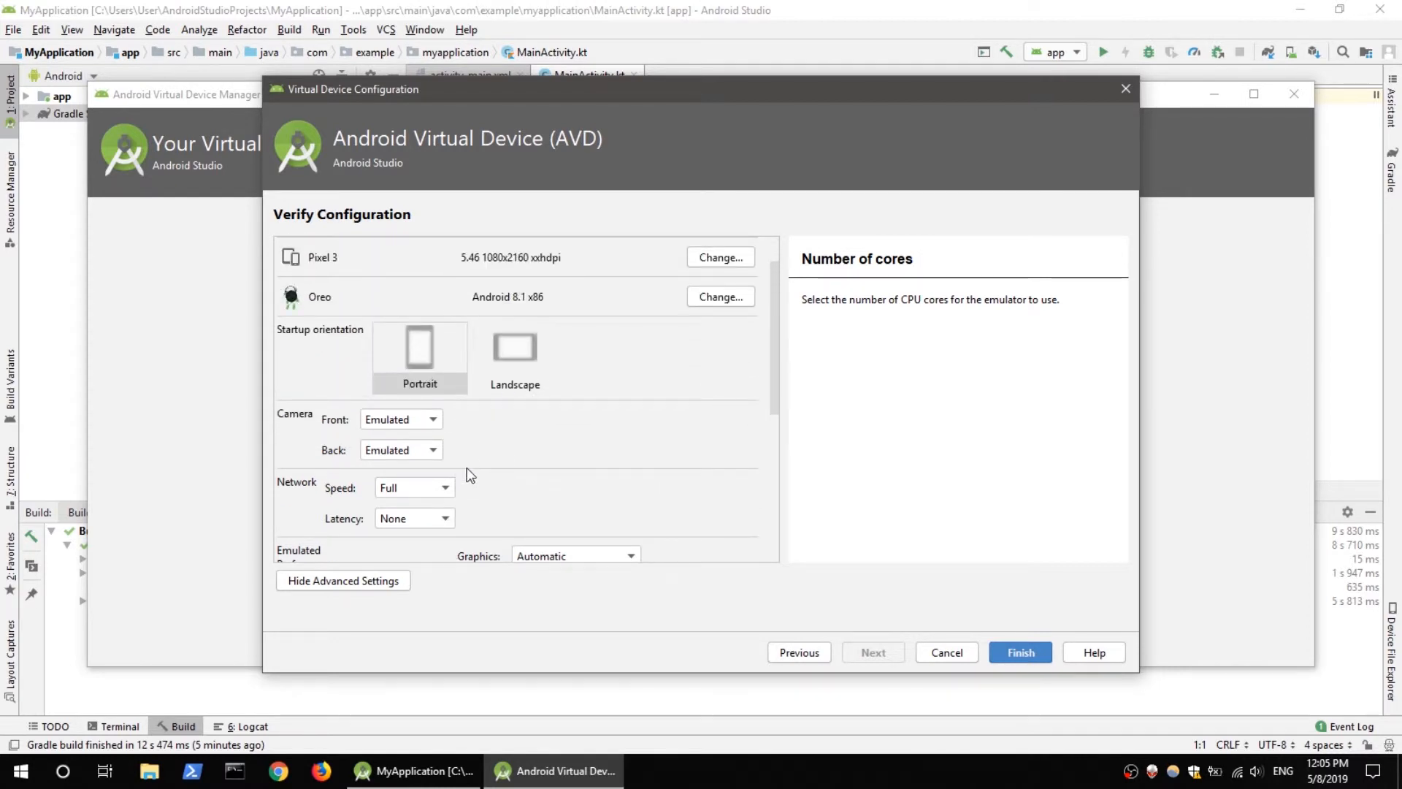
pyautogui.scroll(2, 585, 458)
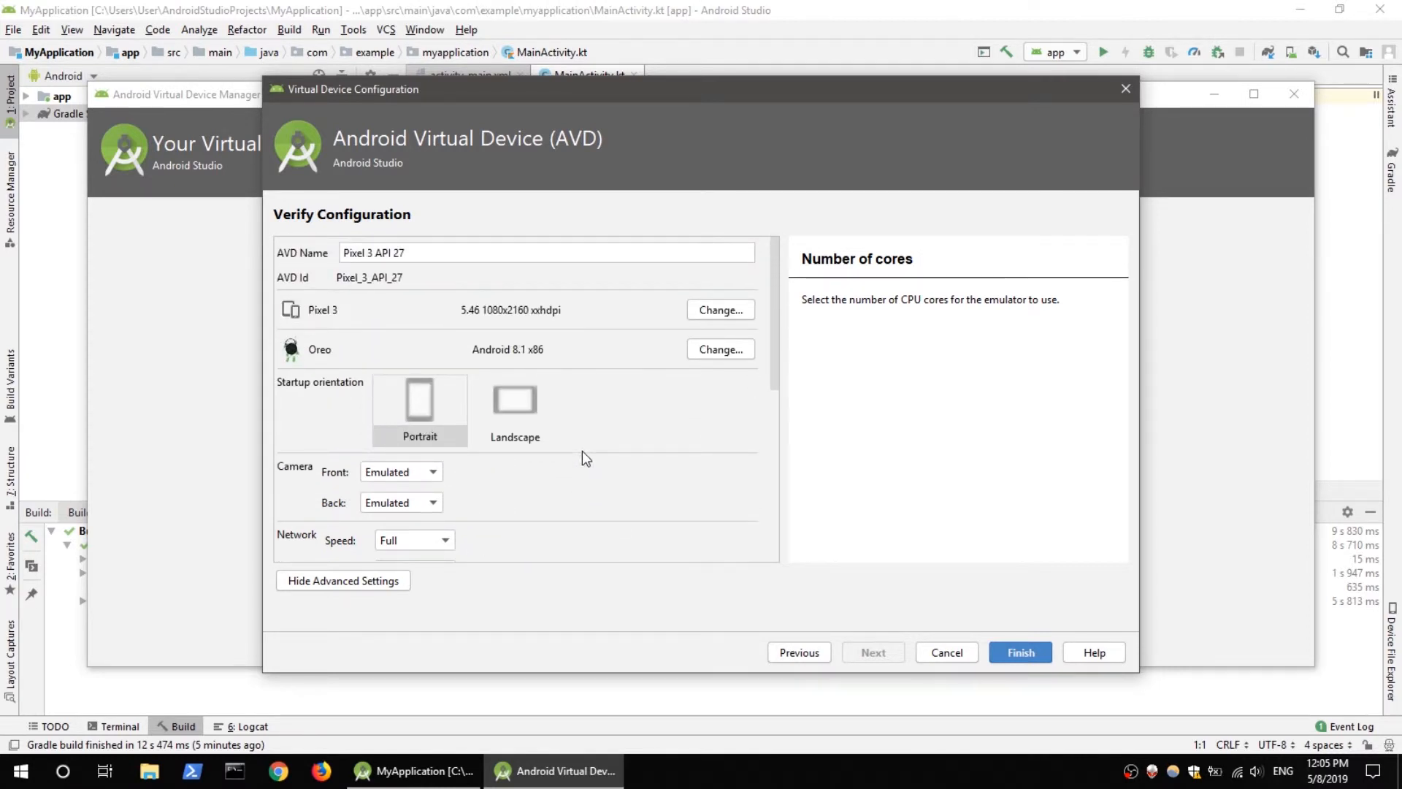
# Set the custom skin definition of the device frame to No Skin.
pyautogui.scroll(-14, 583, 452)
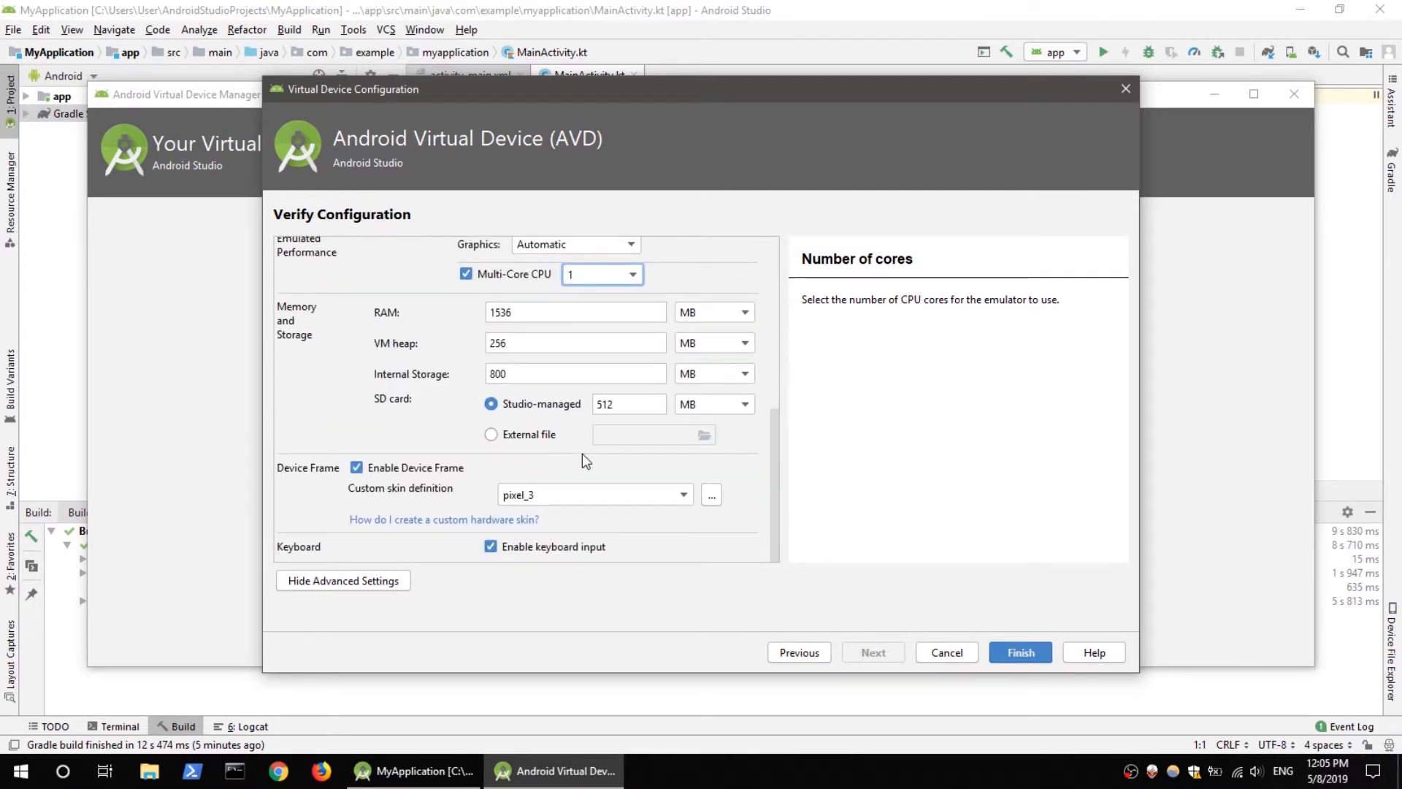
pyautogui.click(633, 494)
pyautogui.scroll(-5, 601, 567)
pyautogui.scroll(3, 601, 567)
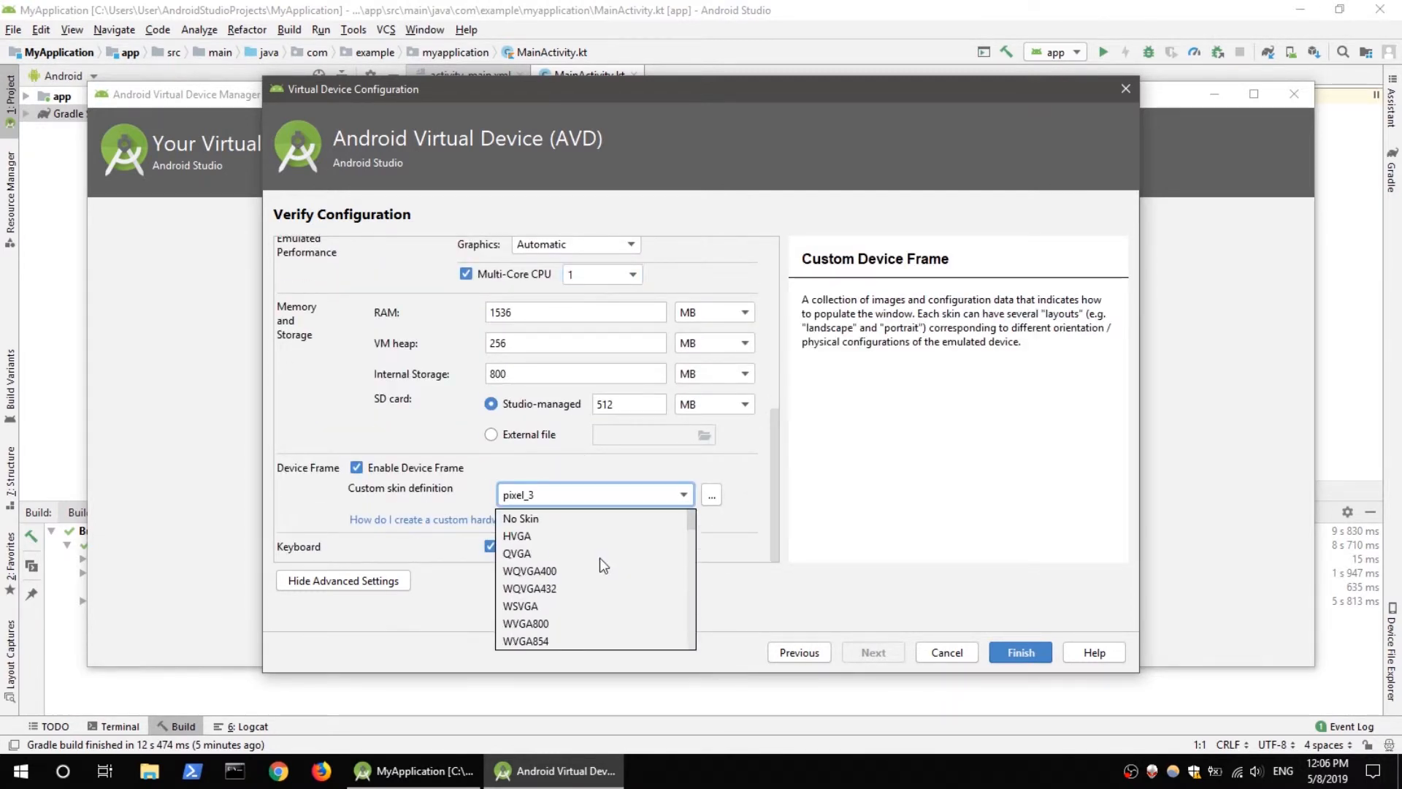
pyautogui.click(599, 517)
pyautogui.scroll(2, 487, 469)
pyautogui.scroll(8, 487, 468)
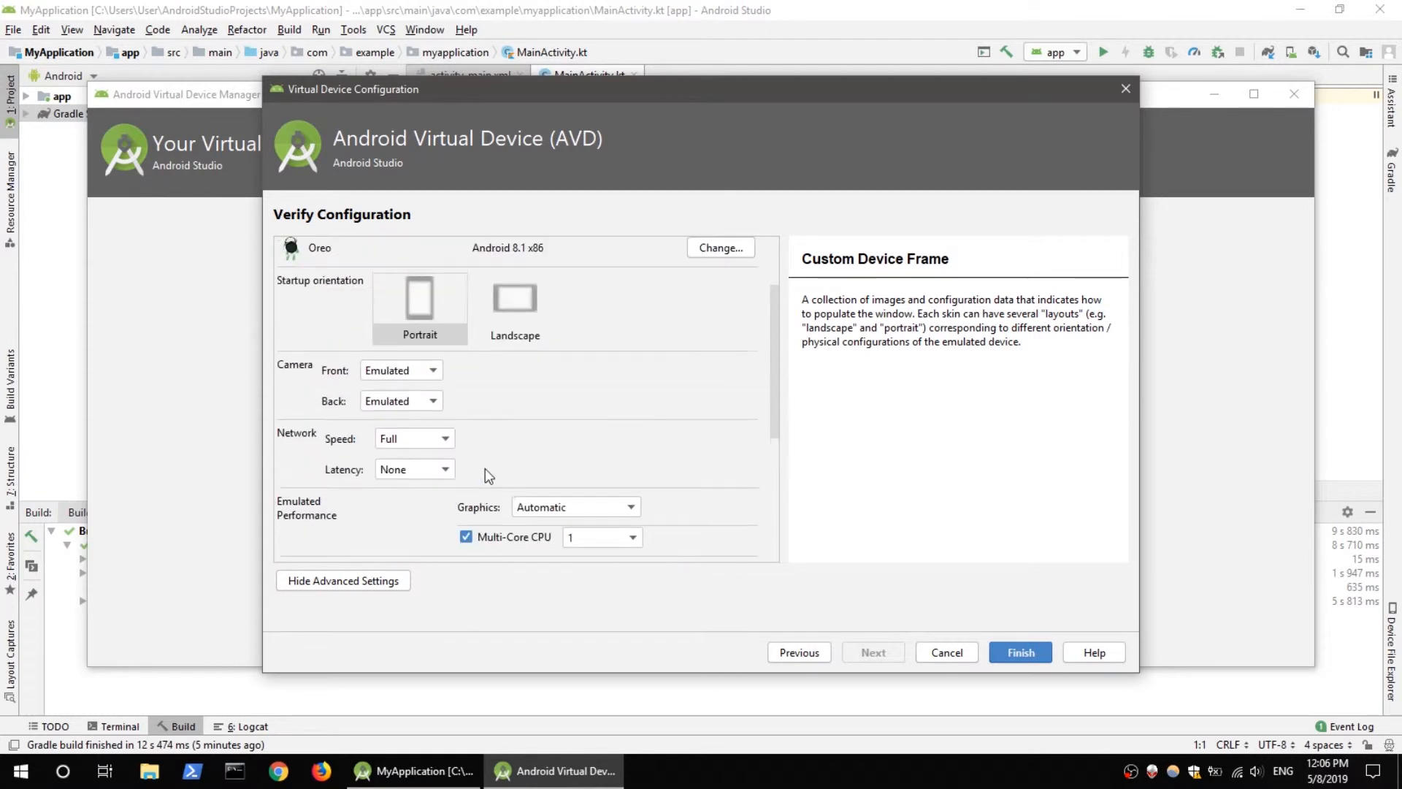
# Review the graphics, network speed and latency options, keep Automatic, Full and None, and finish creating the virtual device.
pyautogui.scroll(-2, 560, 478)
pyautogui.click(601, 456)
pyautogui.click(719, 456)
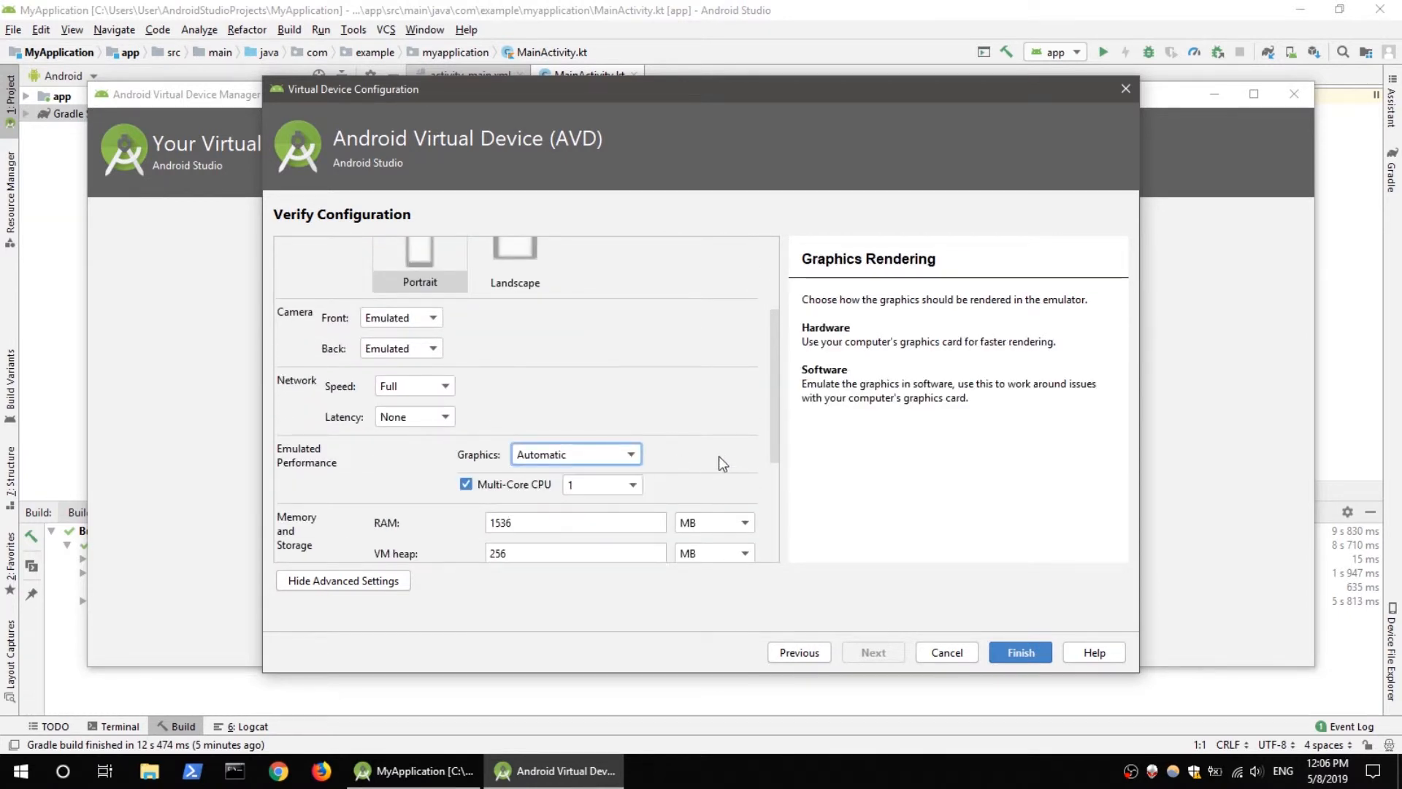
pyautogui.scroll(-5, 719, 456)
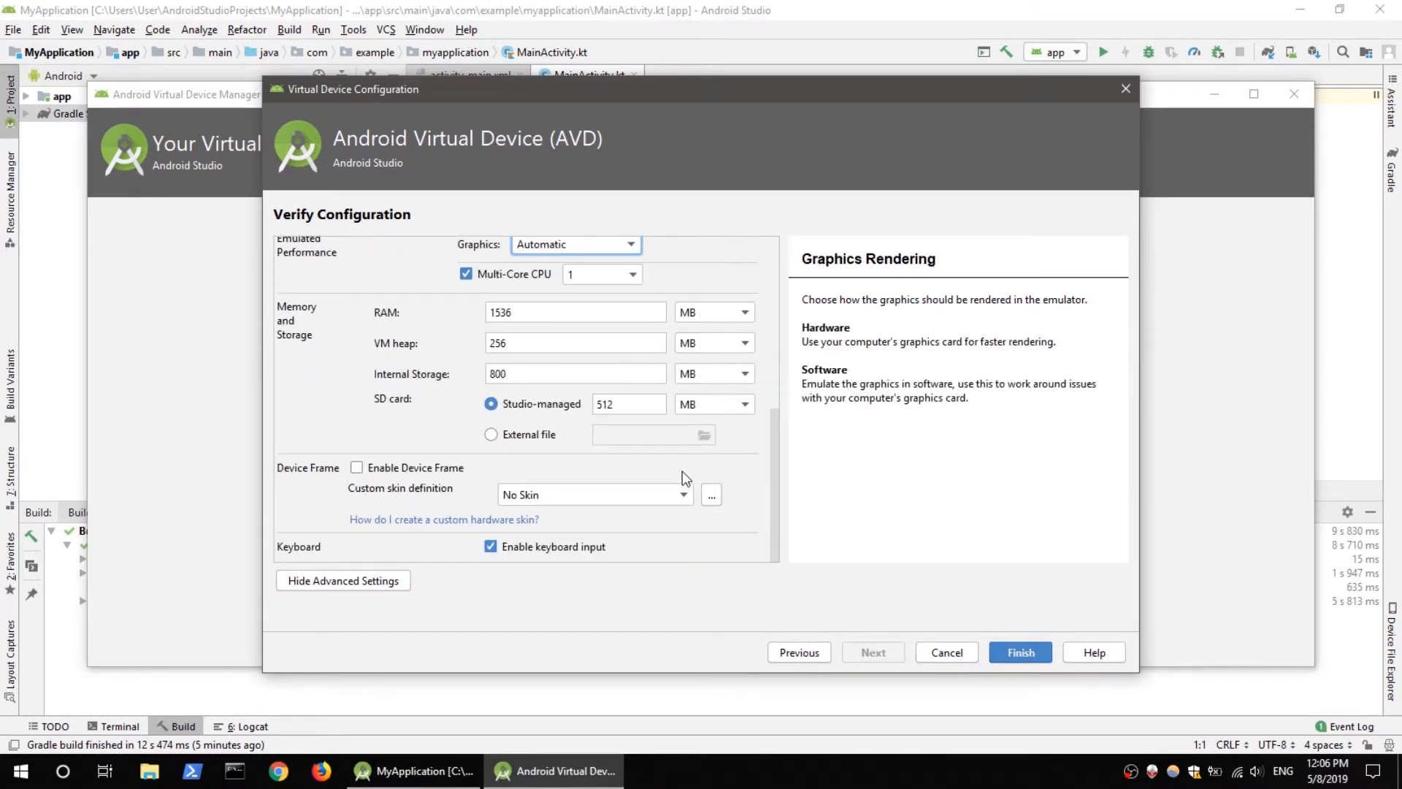
pyautogui.scroll(8, 666, 497)
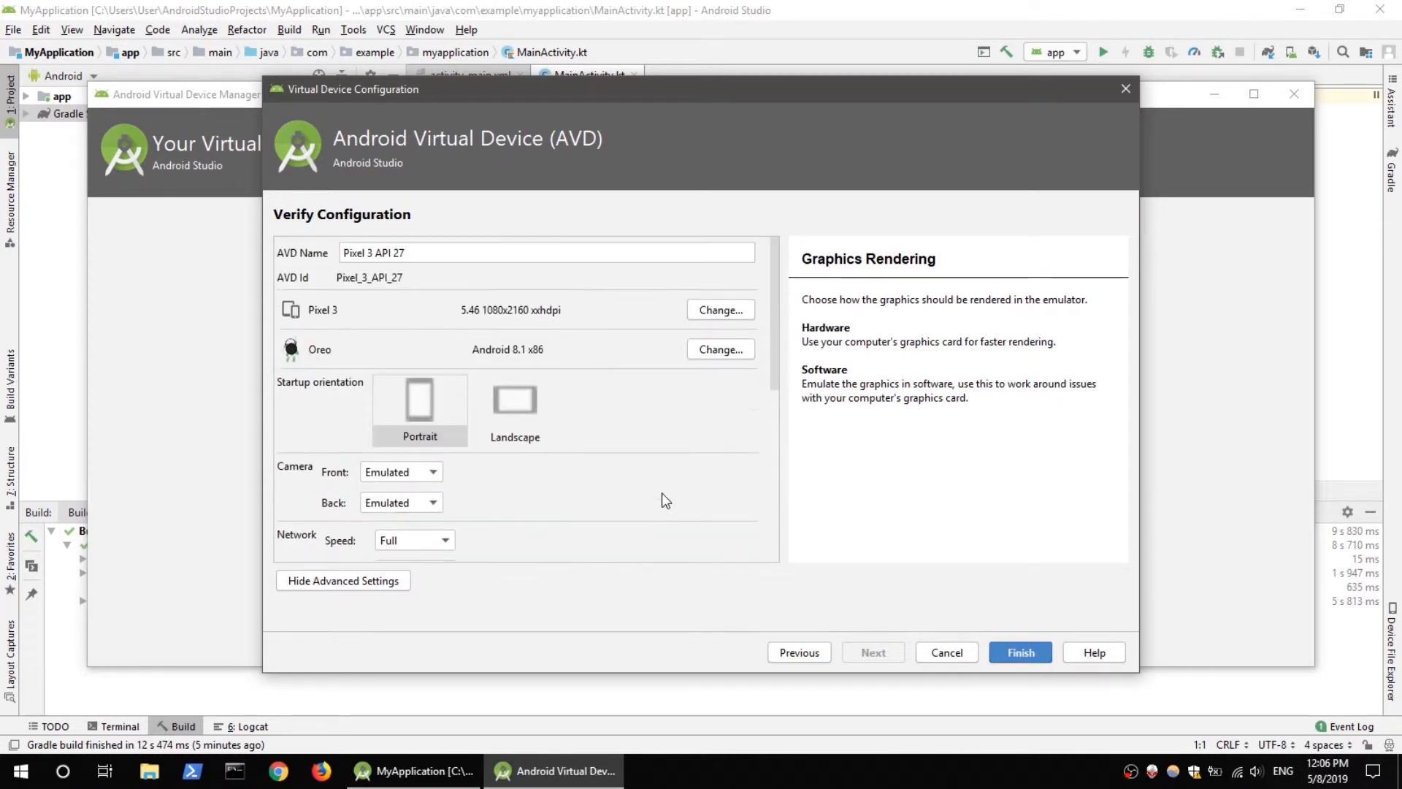
pyautogui.scroll(-1, 657, 490)
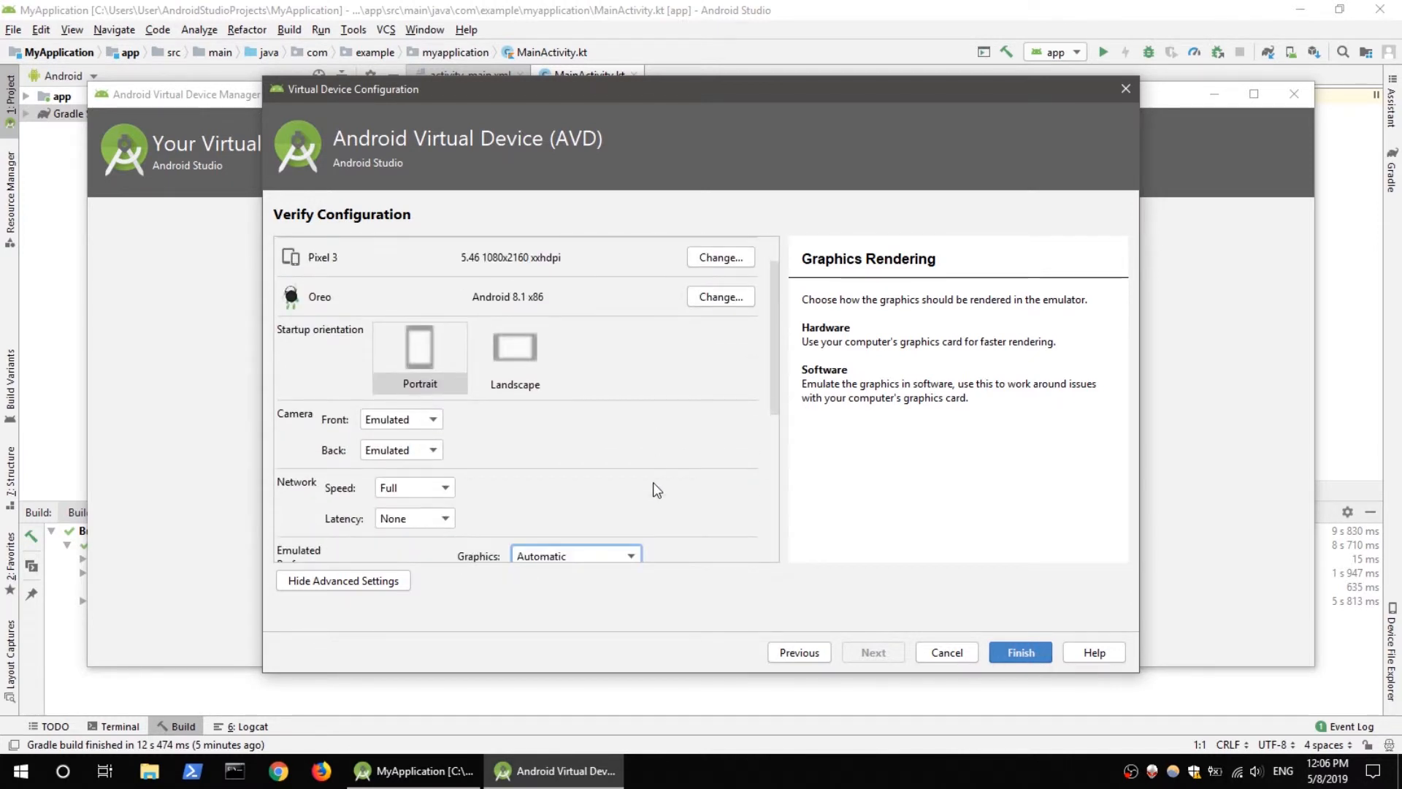
pyautogui.click(443, 491)
pyautogui.click(567, 489)
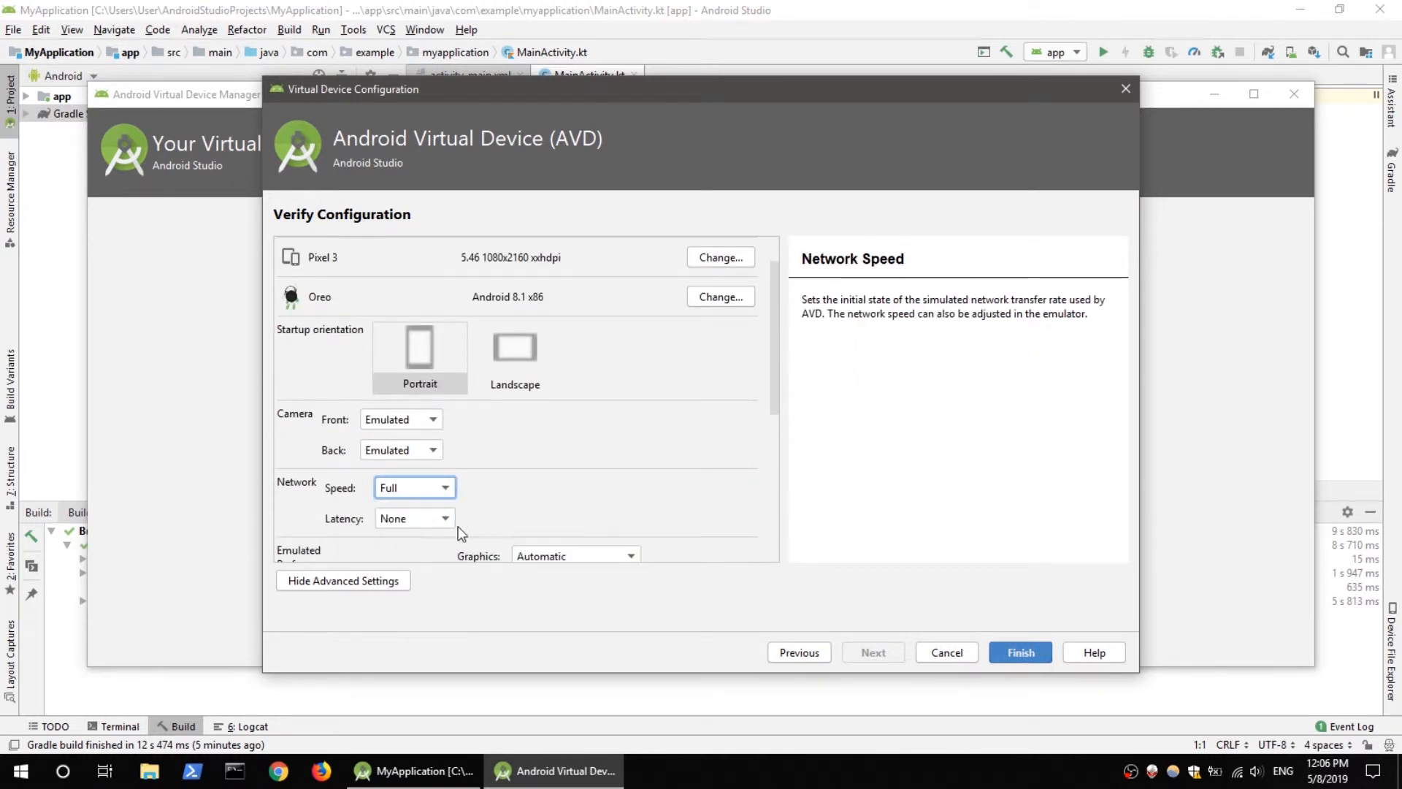
pyautogui.click(447, 520)
pyautogui.click(560, 501)
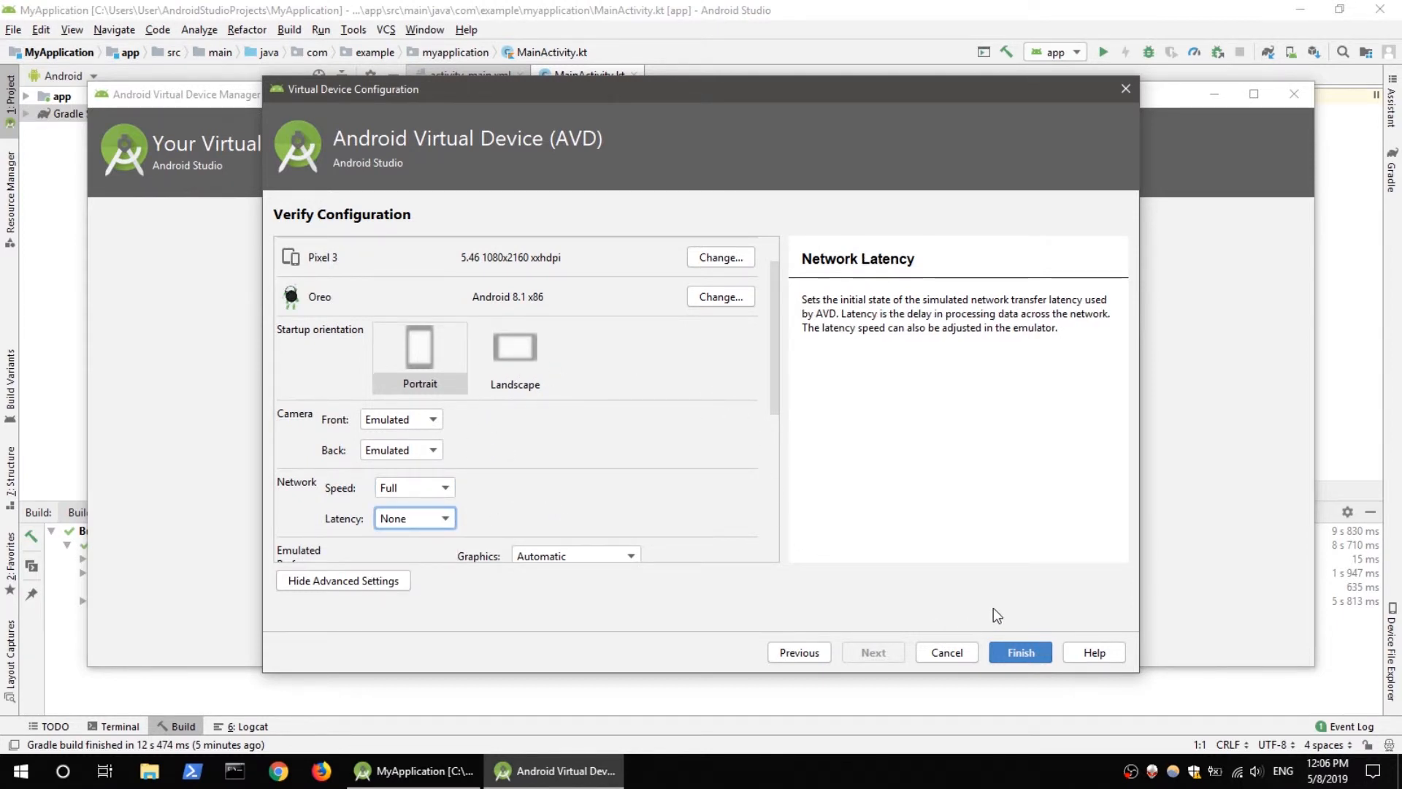
pyautogui.click(1015, 650)
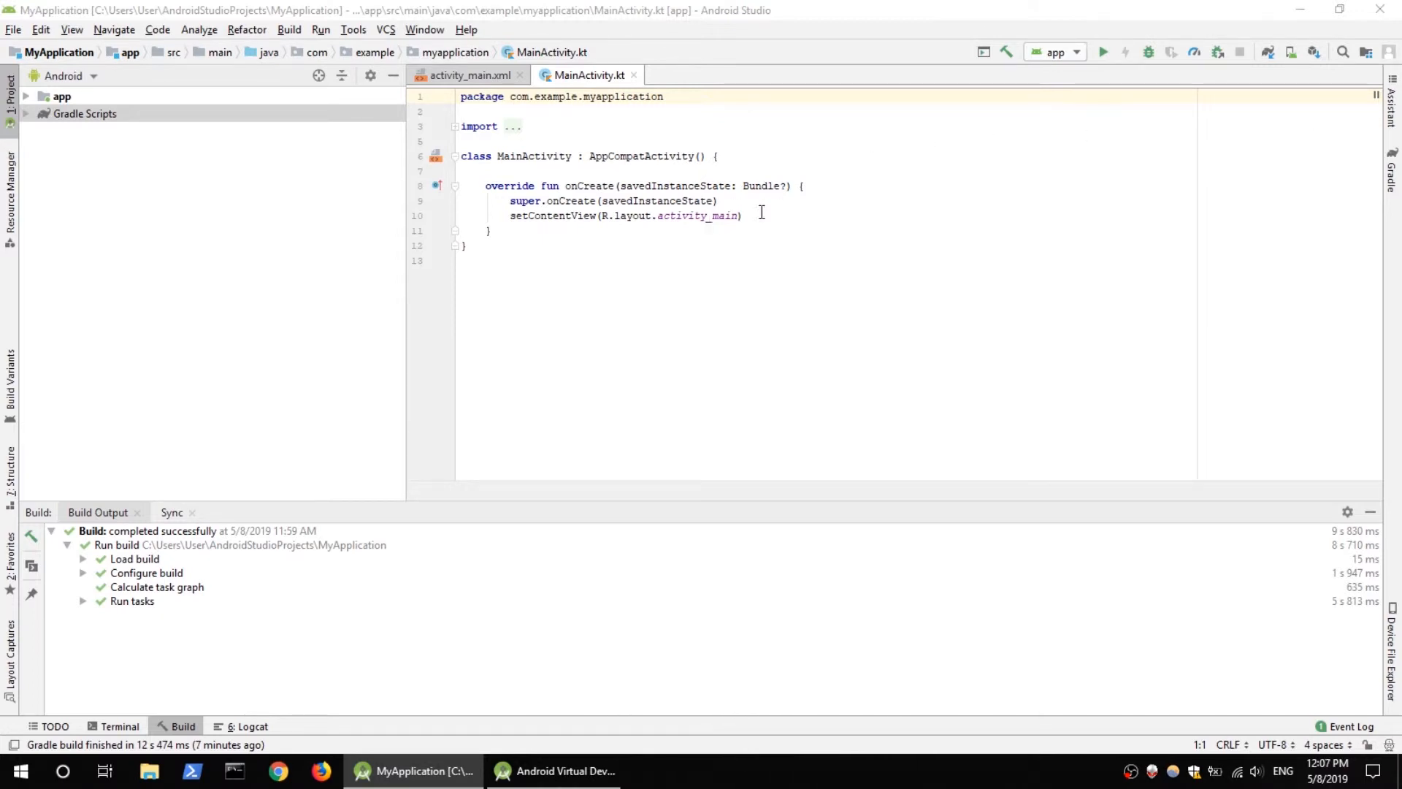
# Launch the Pixel 3 API 27 virtual device from the Virtual Device Manager, and close the manager.
pyautogui.click(577, 770)
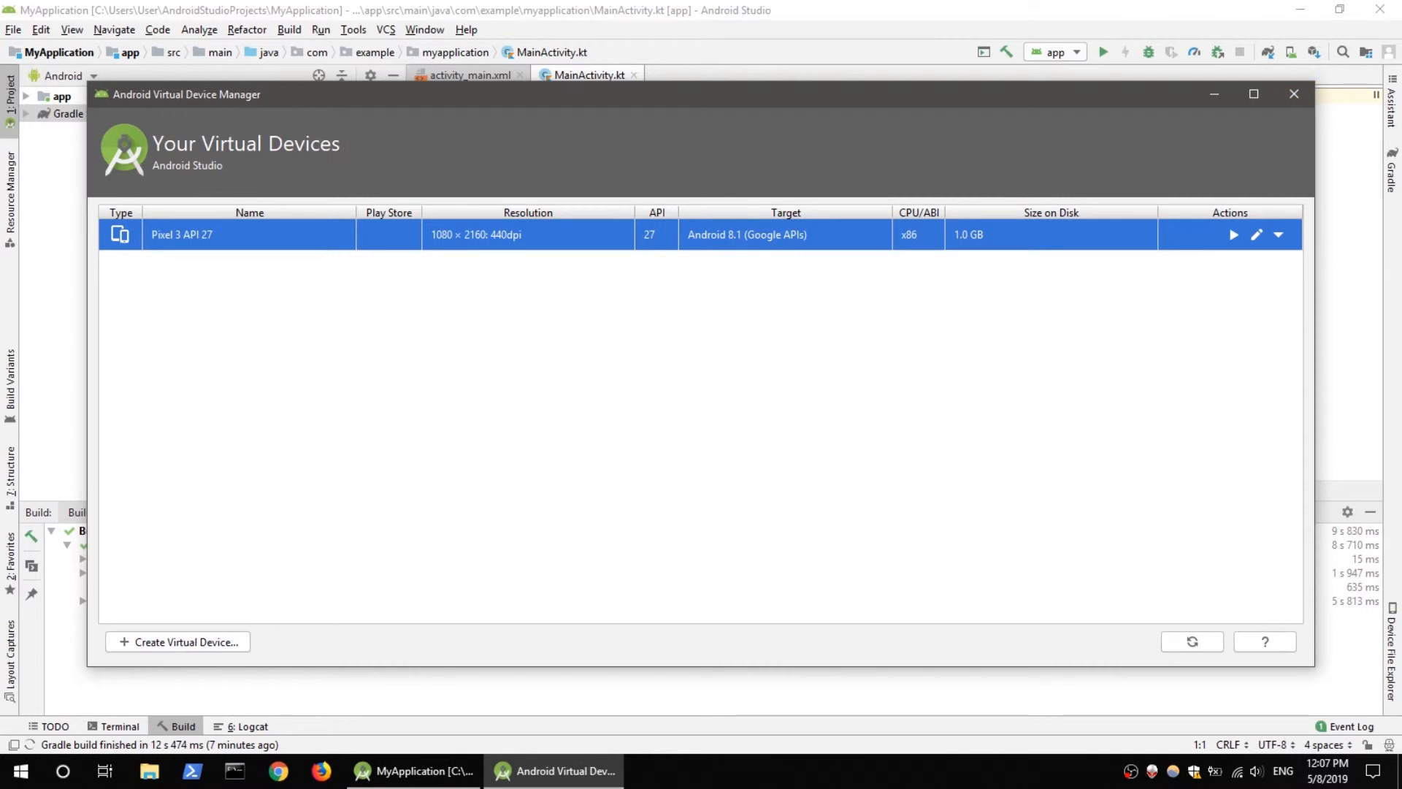
pyautogui.click(1234, 234)
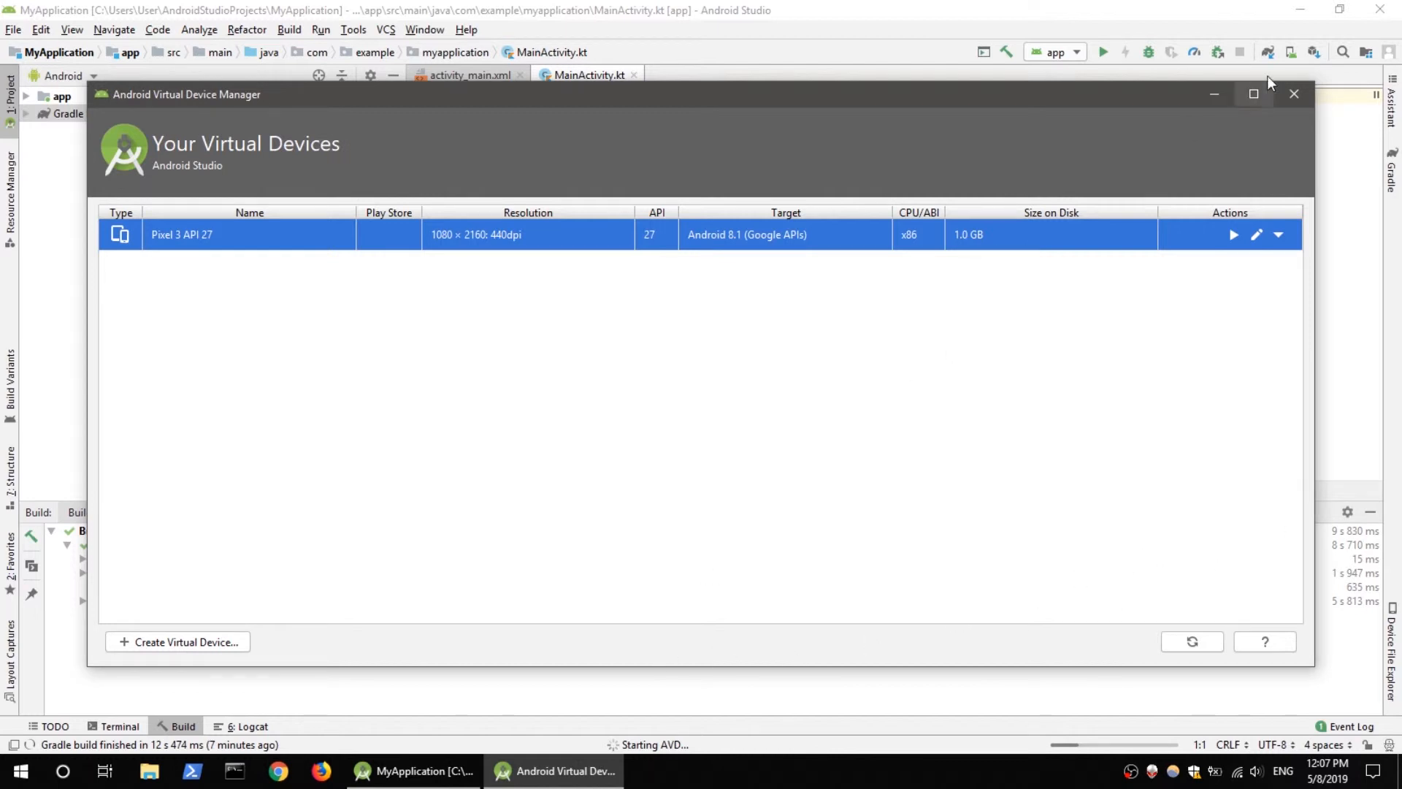
pyautogui.click(1293, 95)
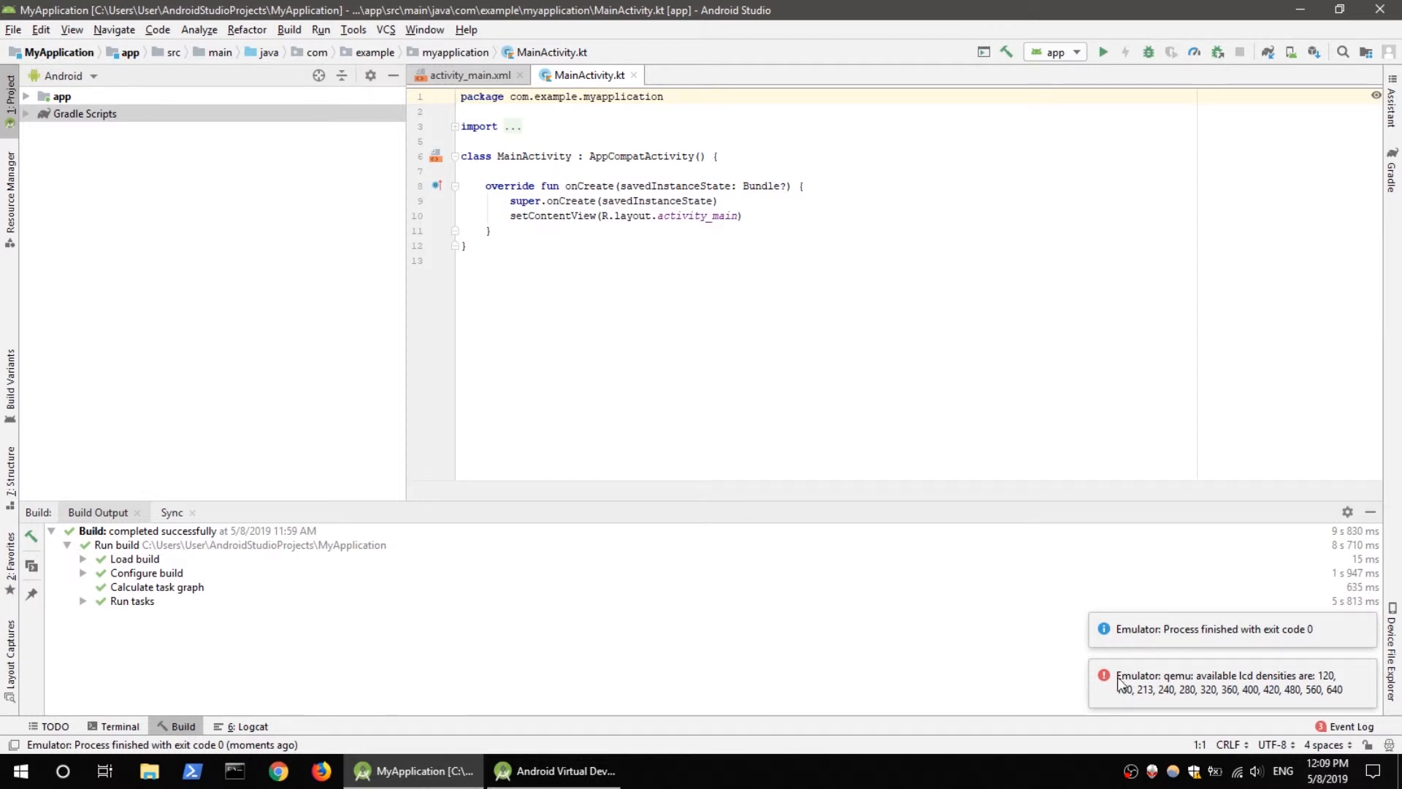
pyautogui.click(1255, 692)
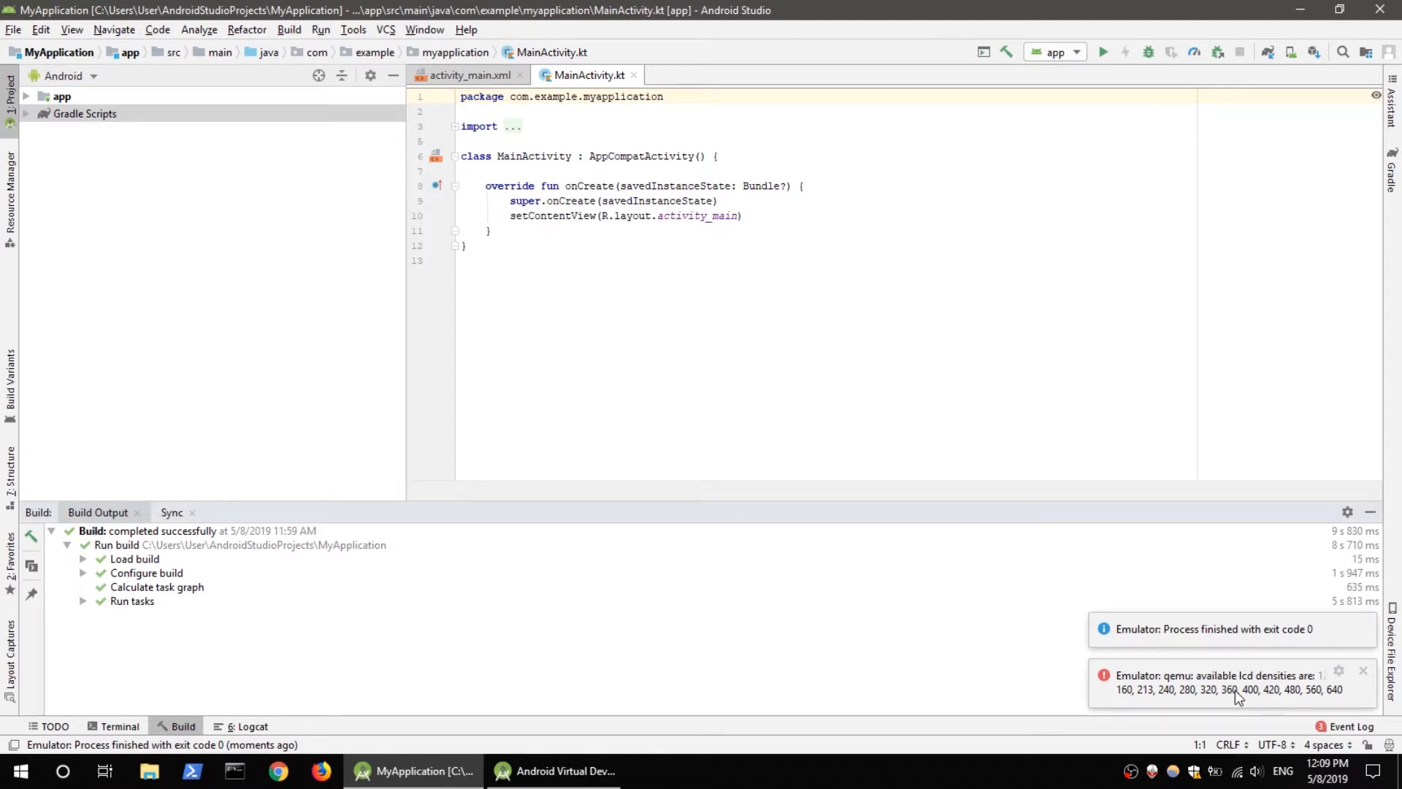
pyautogui.click(1340, 672)
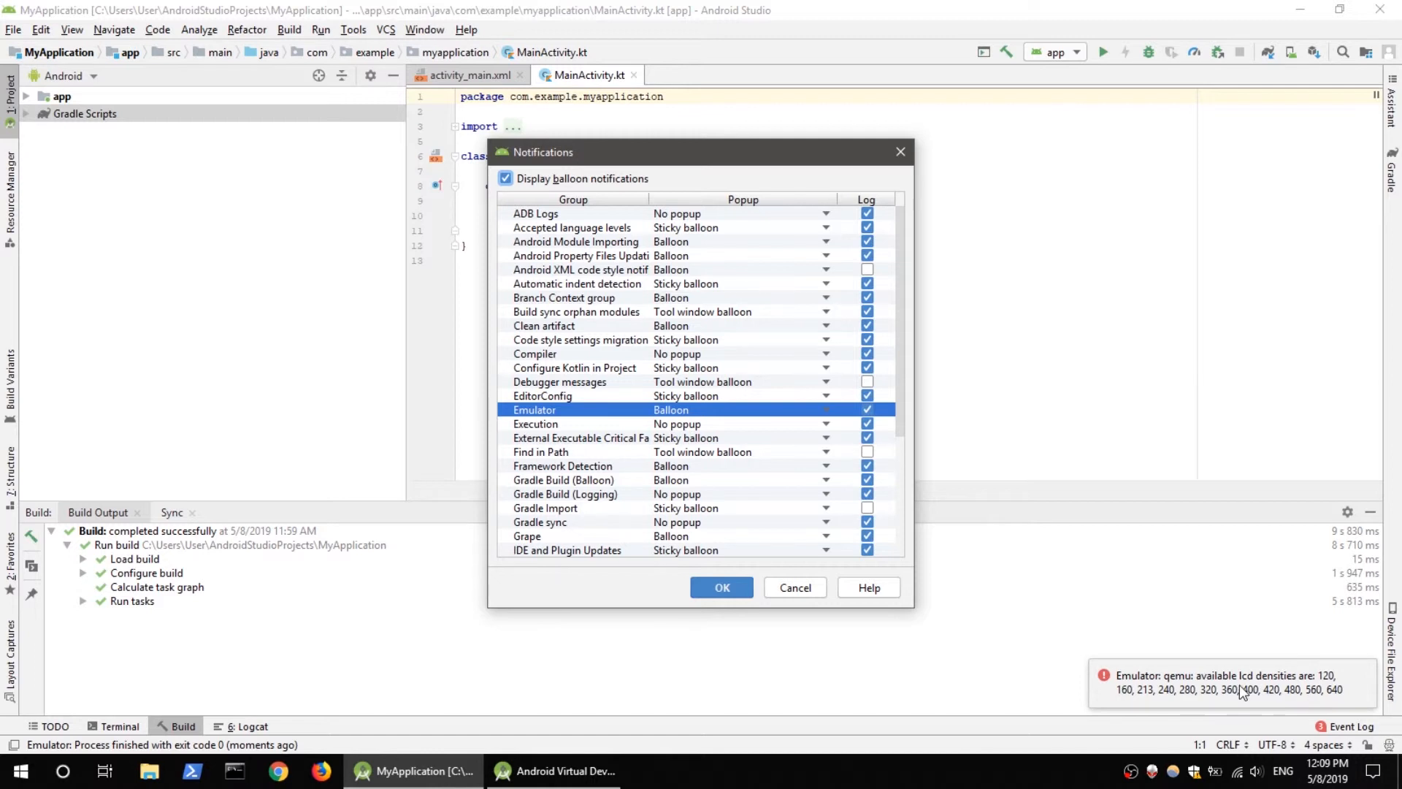
pyautogui.click(782, 592)
# Check the screen density of the Pixel 3 hardware in the Pixel 3 API 27 device's configuration, leaving without changes.
pyautogui.click(566, 779)
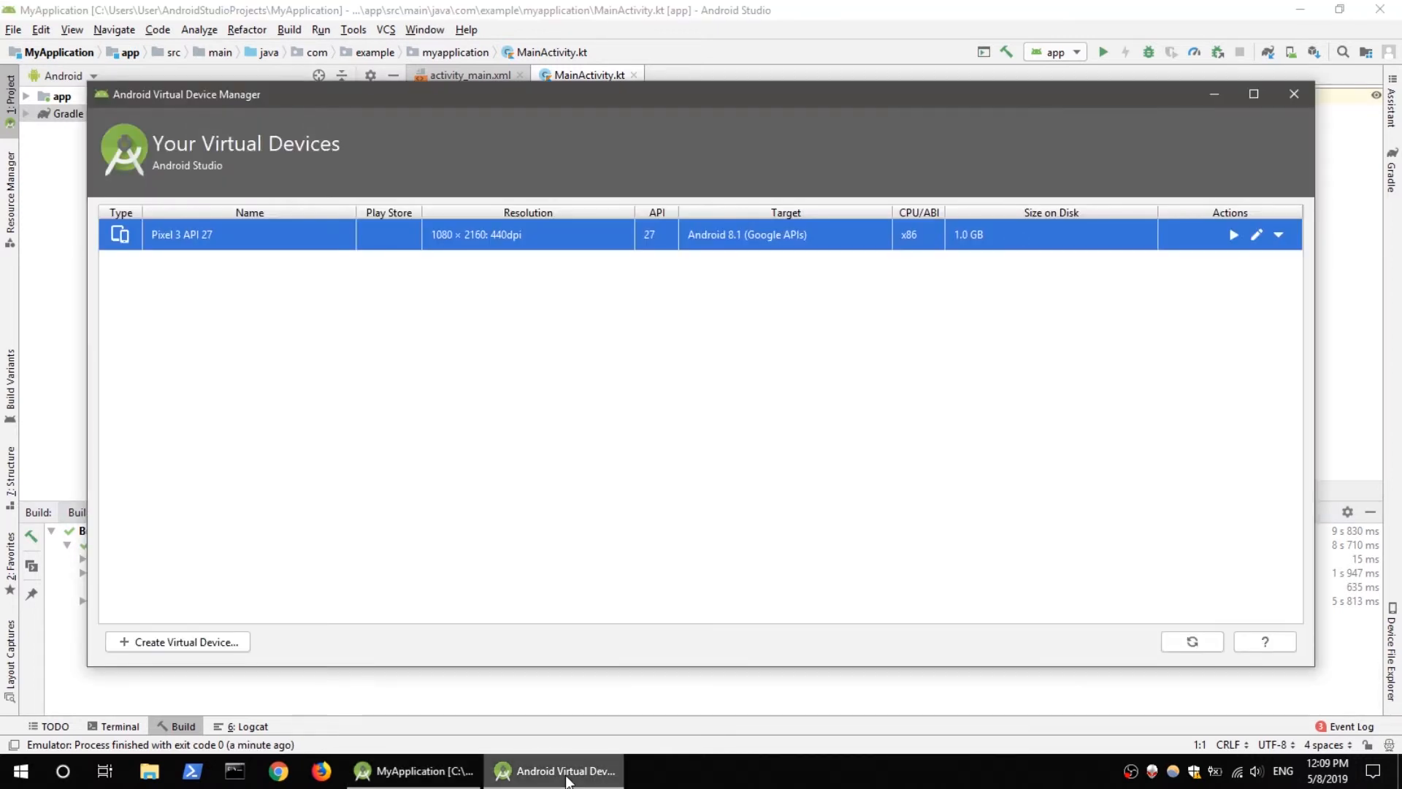
pyautogui.click(1257, 237)
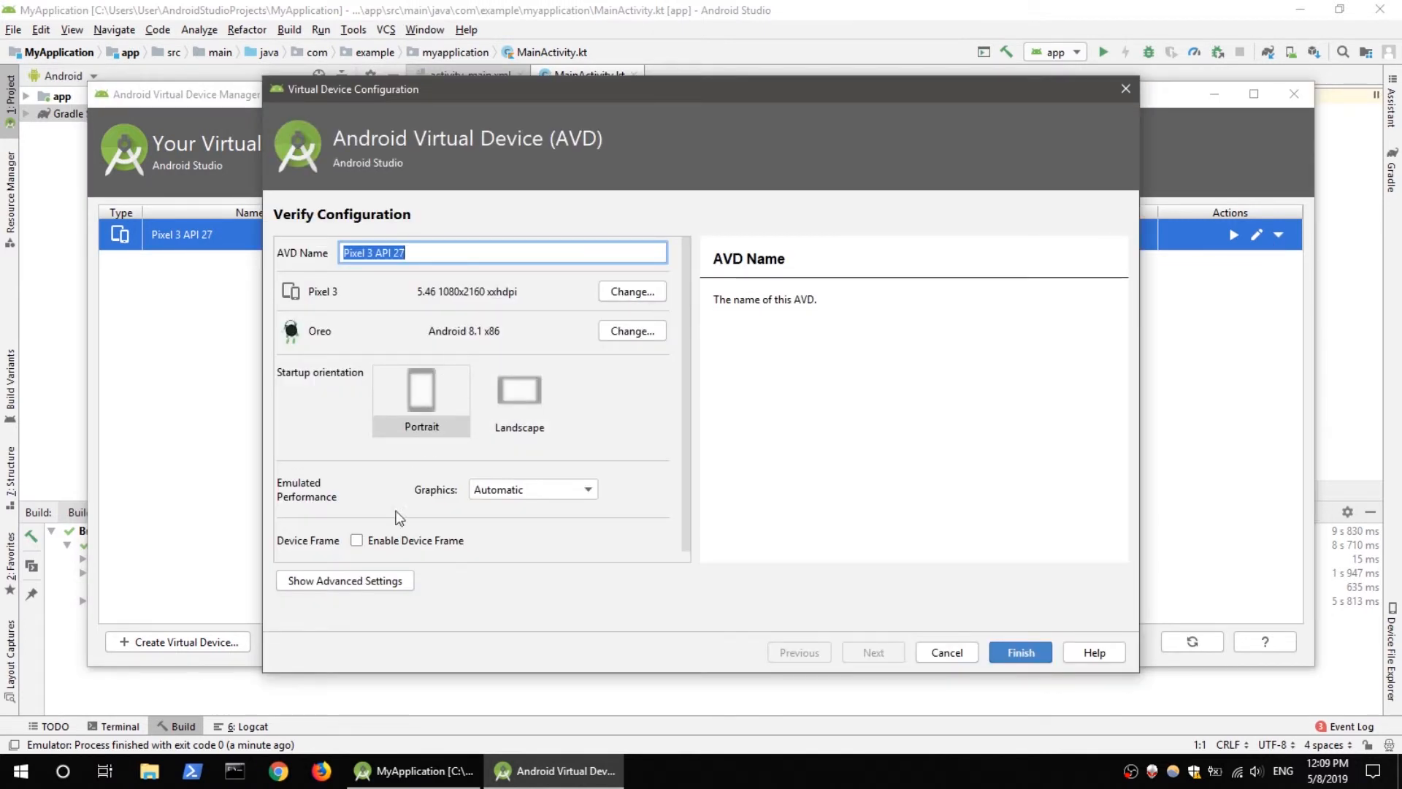
pyautogui.click(371, 580)
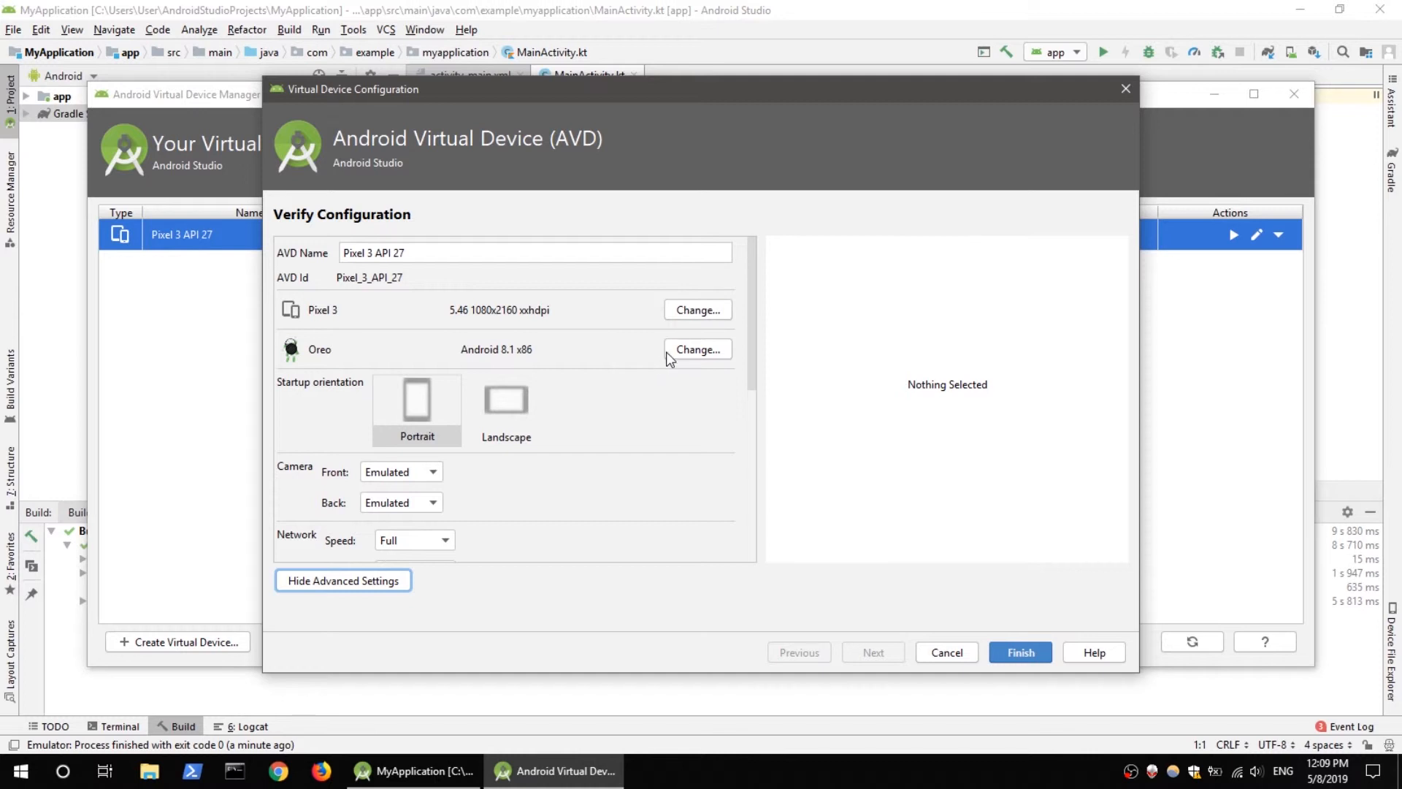
pyautogui.click(701, 310)
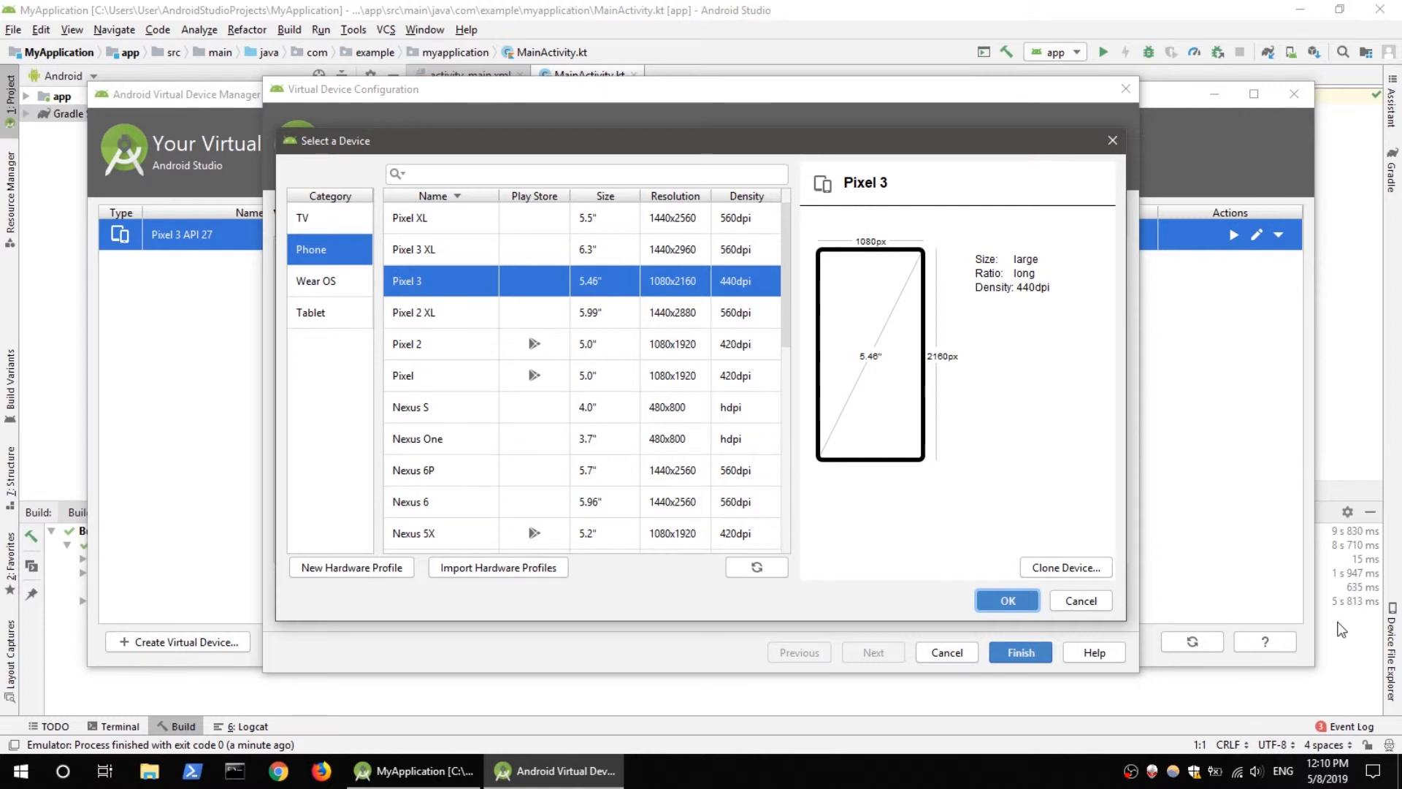
pyautogui.click(1086, 605)
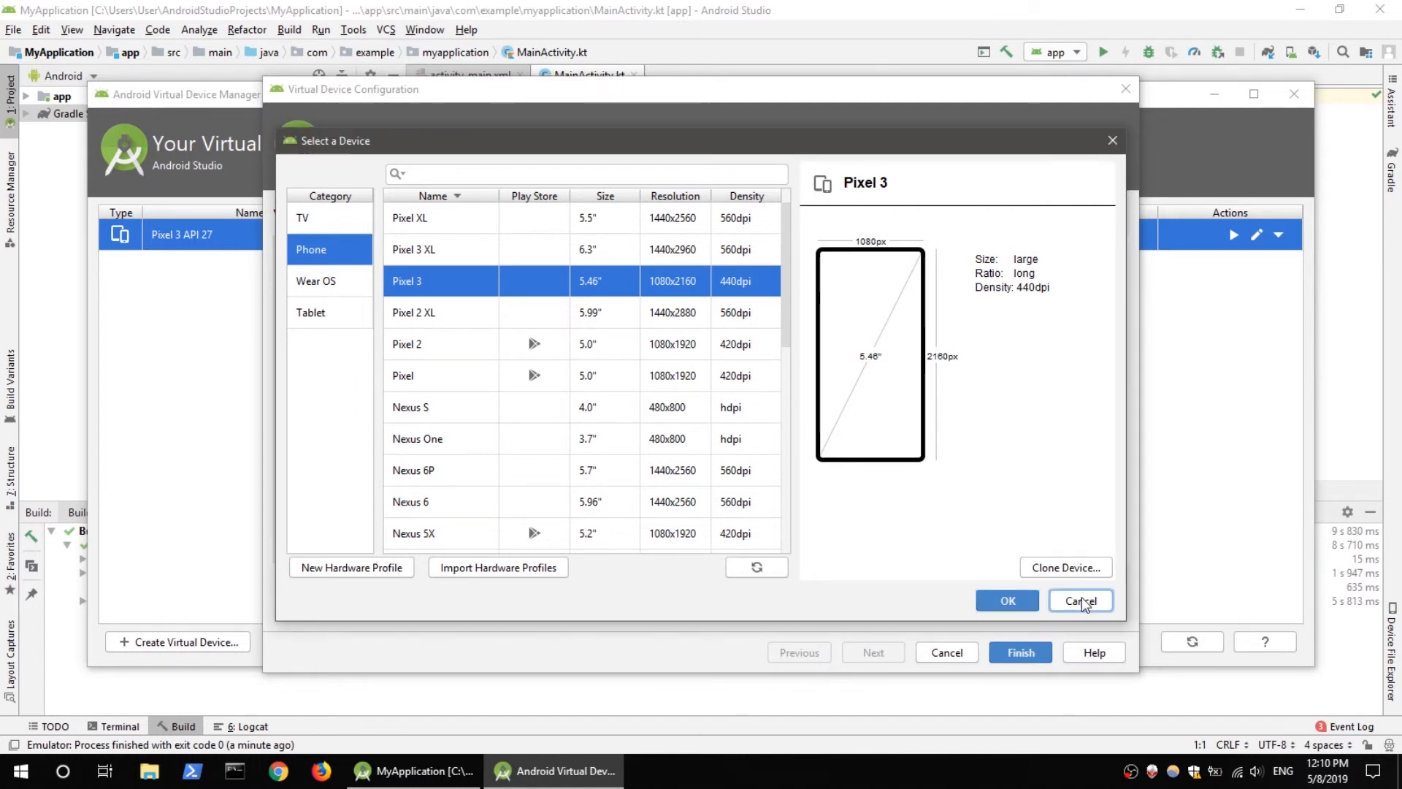
pyautogui.click(959, 656)
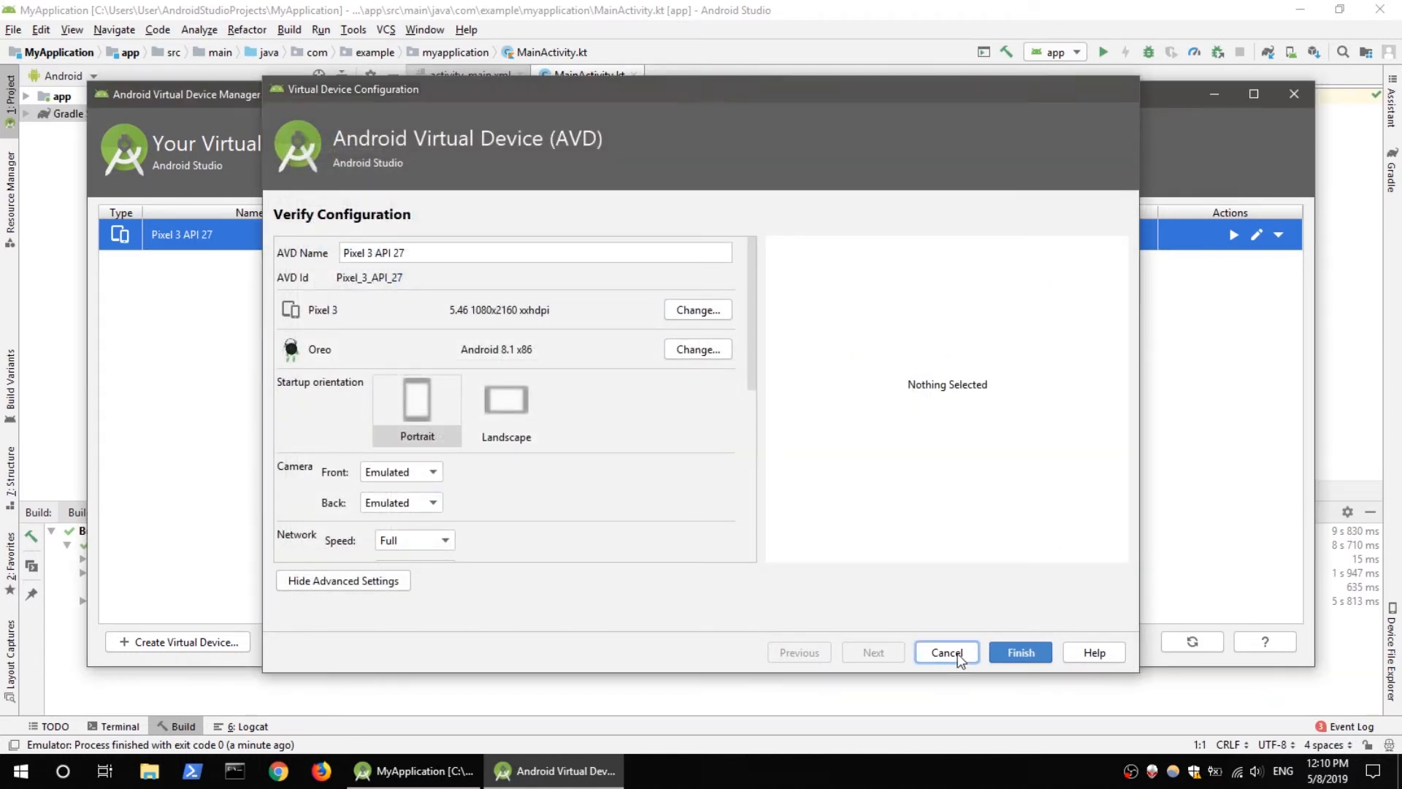
# Open the Event Log to read the emulator's LCD density error, and move the Virtual Device Manager clear of that message.
pyautogui.click(1360, 728)
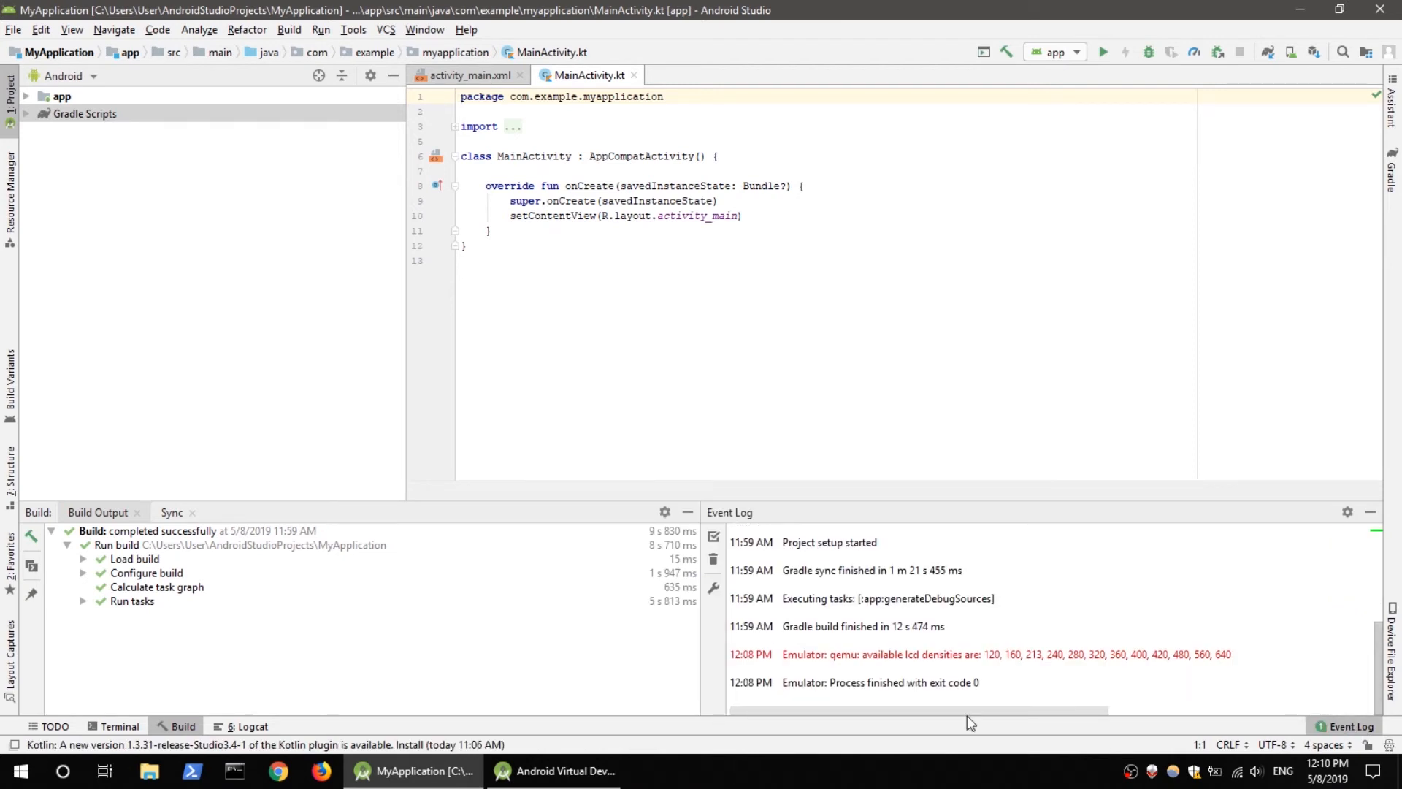
pyautogui.click(577, 773)
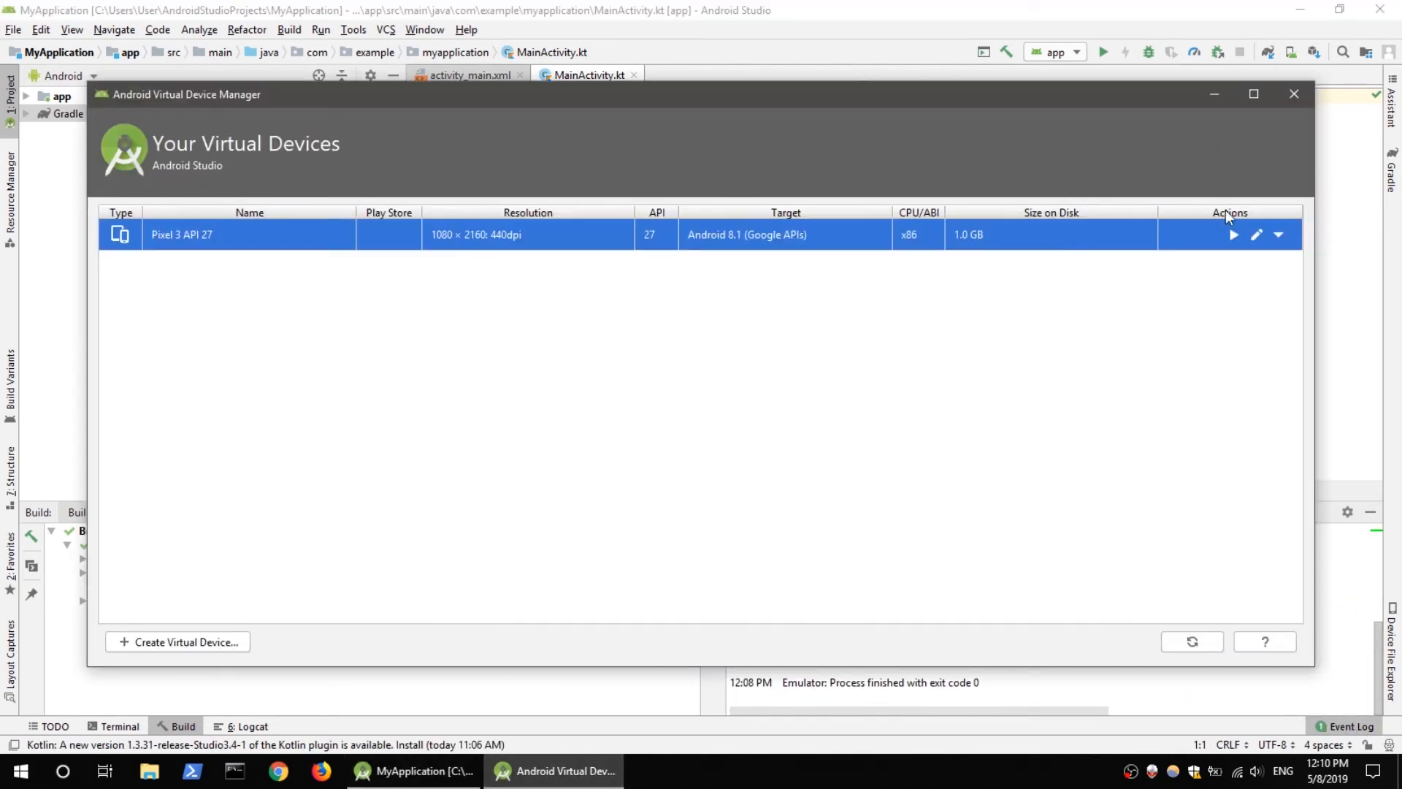
pyautogui.click(1256, 234)
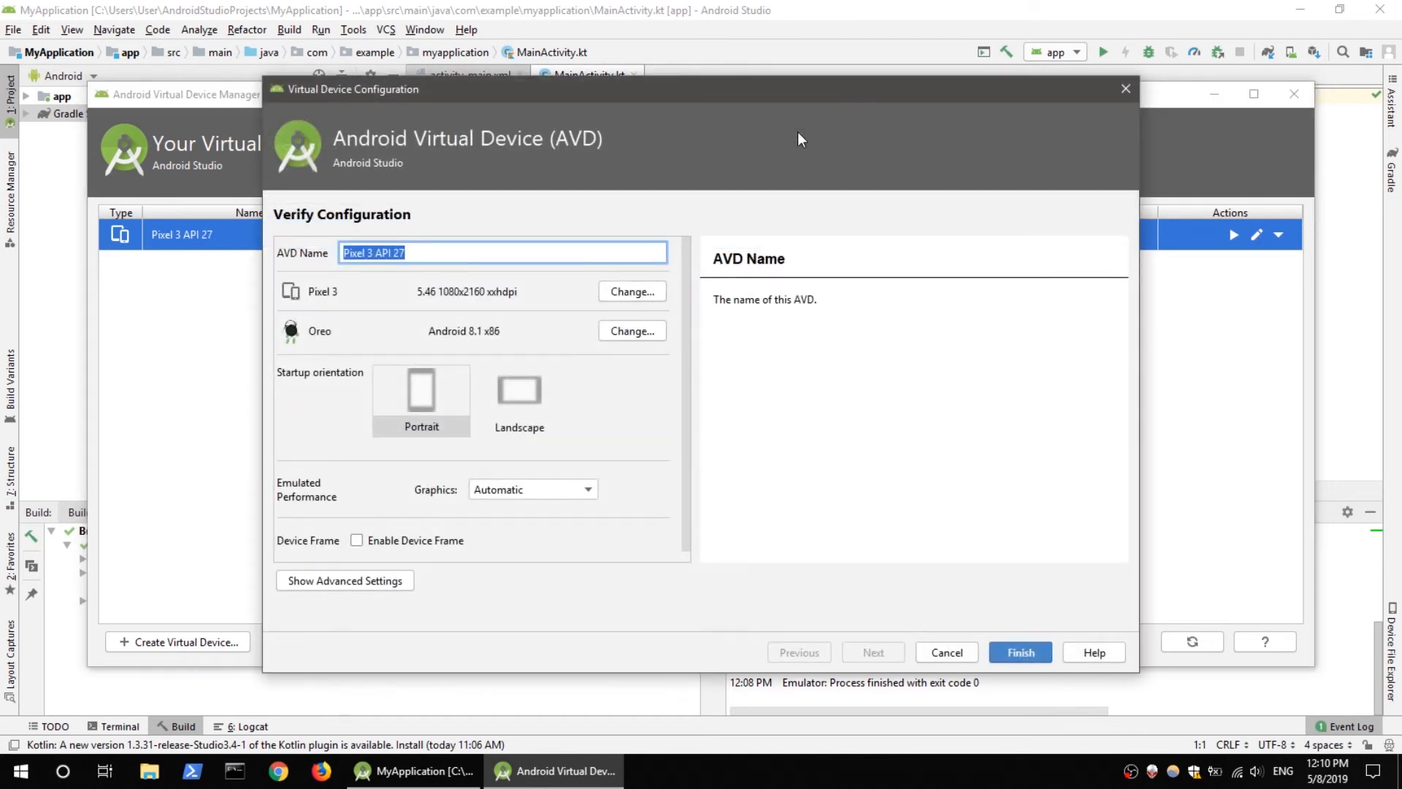
pyautogui.moveTo(1143, 95); pyautogui.dragTo(1108, 57)
pyautogui.click(1121, 88)
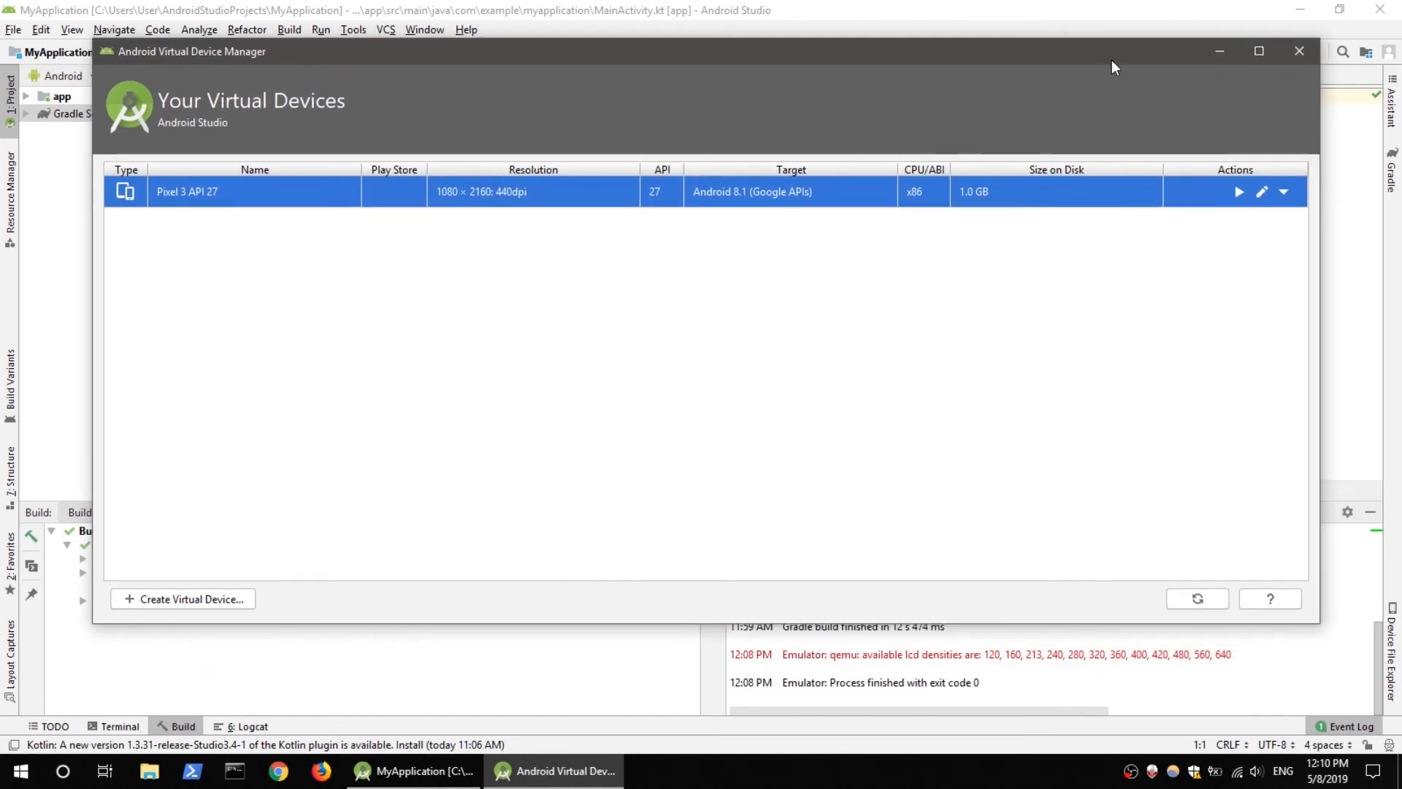
# Change the hardware profile of the Pixel 3 API 27 device to Pixel 2 XL and save the configuration.
pyautogui.click(1263, 193)
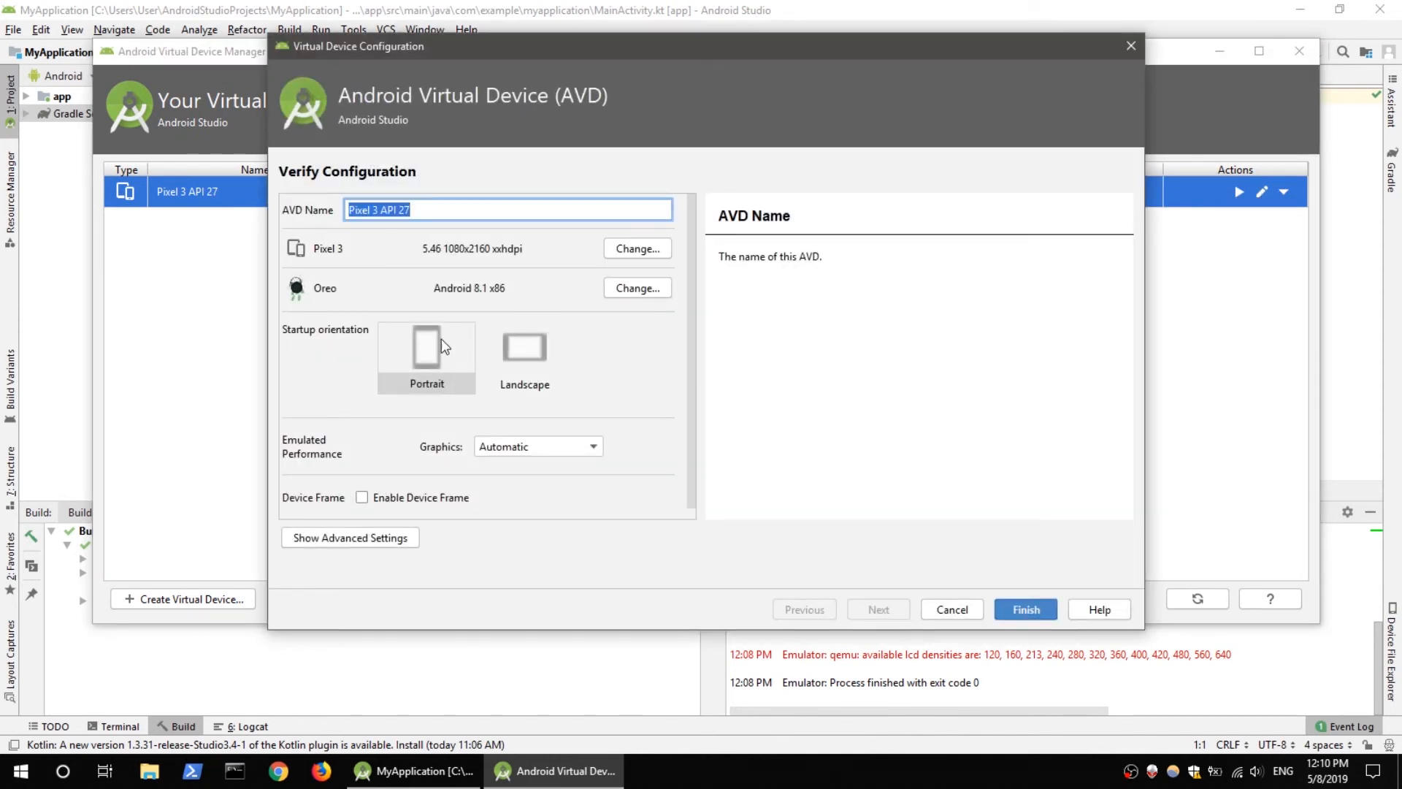
pyautogui.click(372, 541)
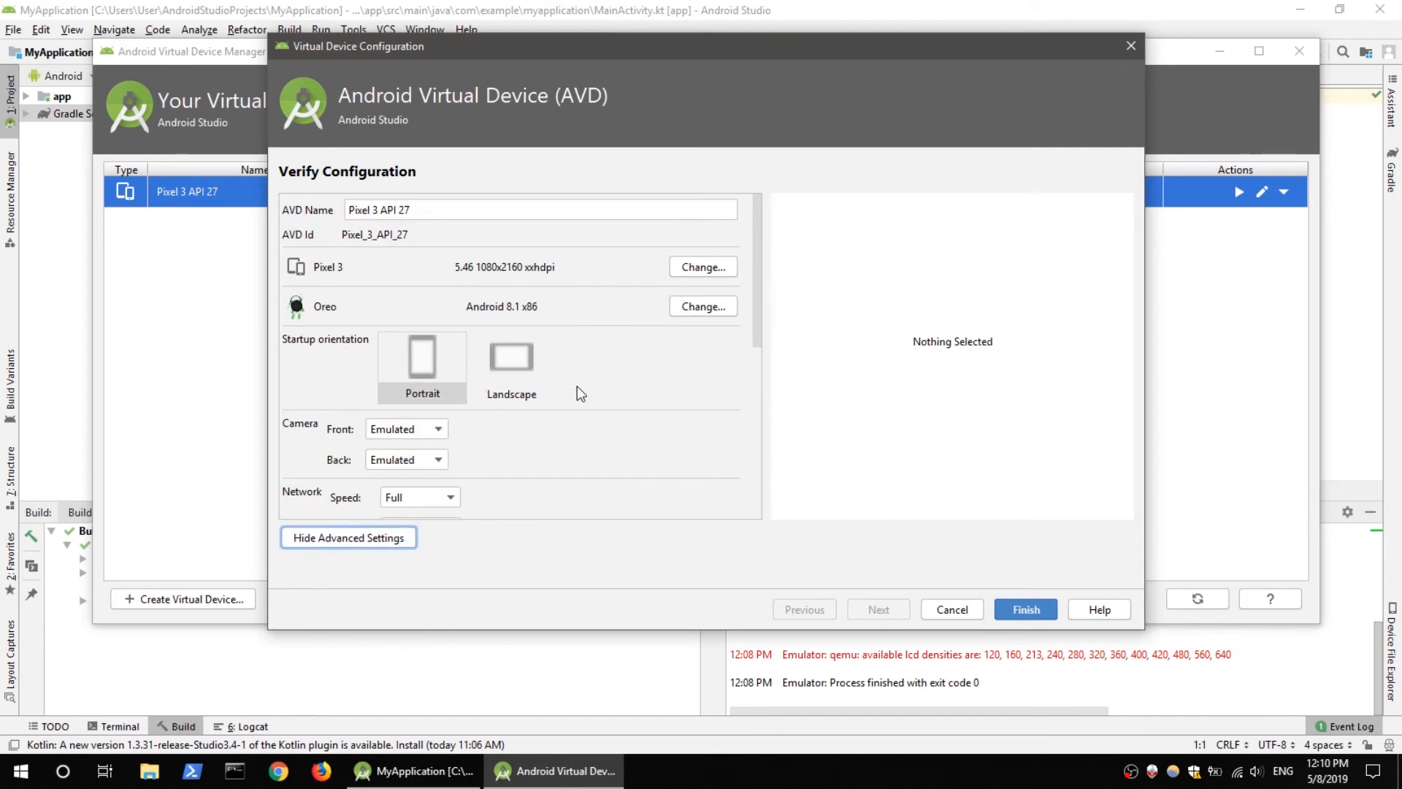
pyautogui.click(713, 266)
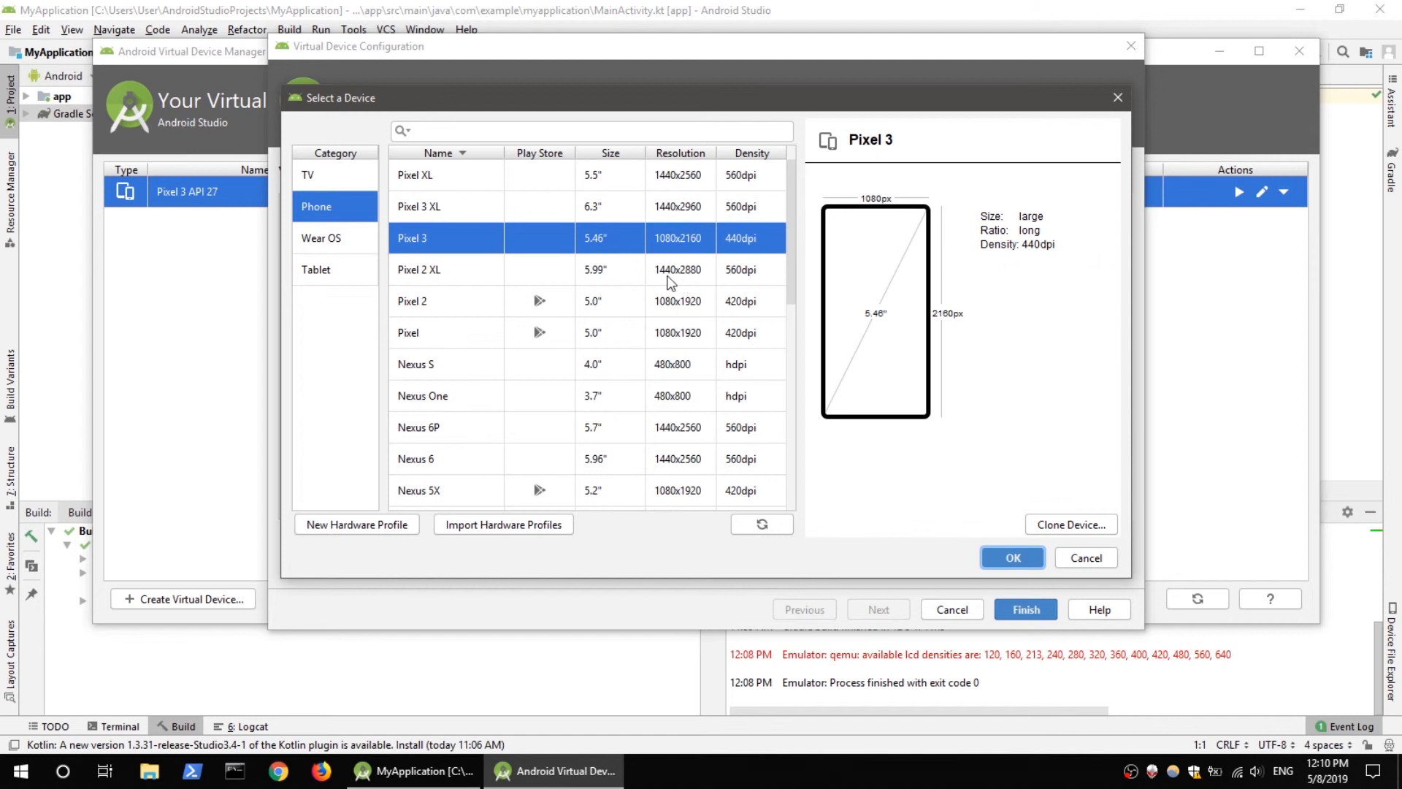
pyautogui.click(685, 276)
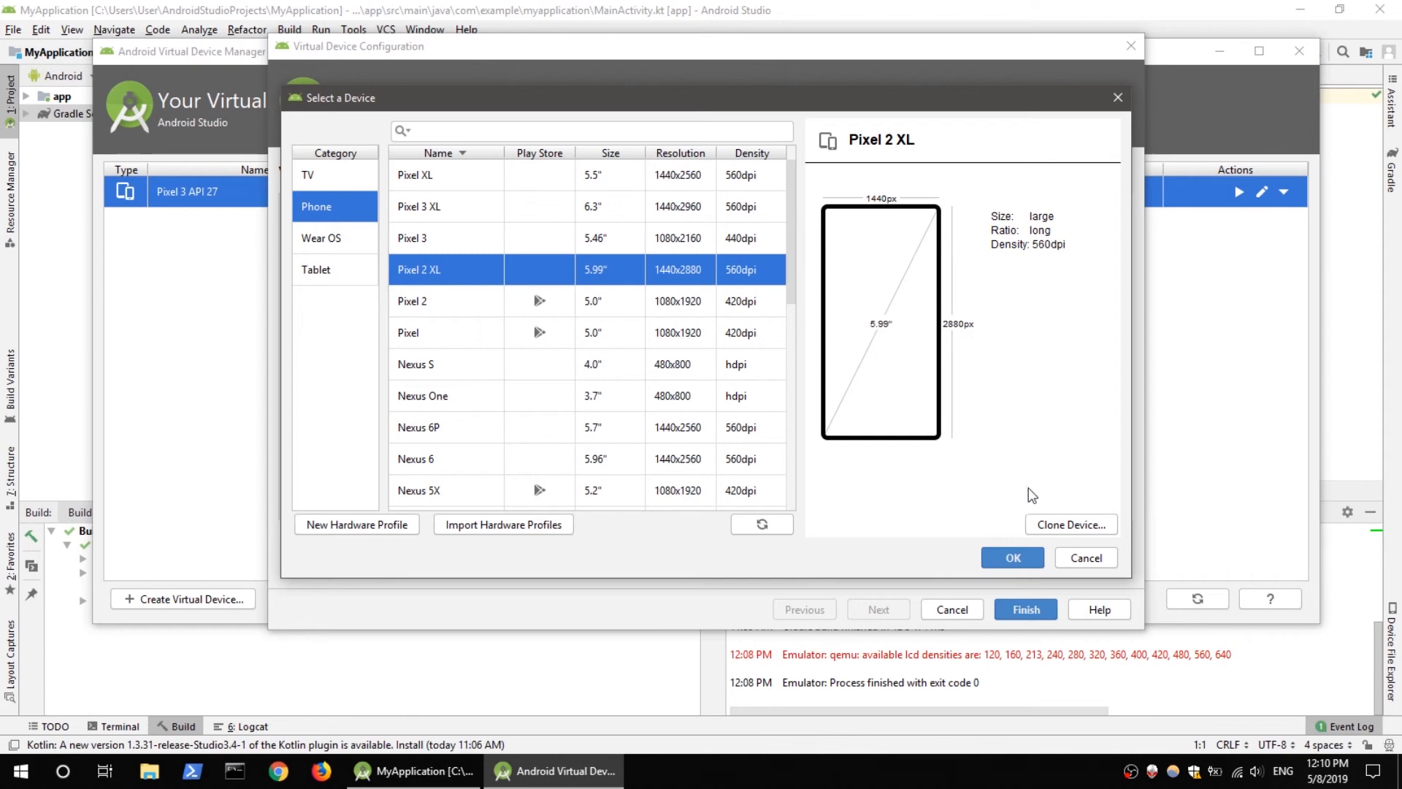
pyautogui.click(1014, 558)
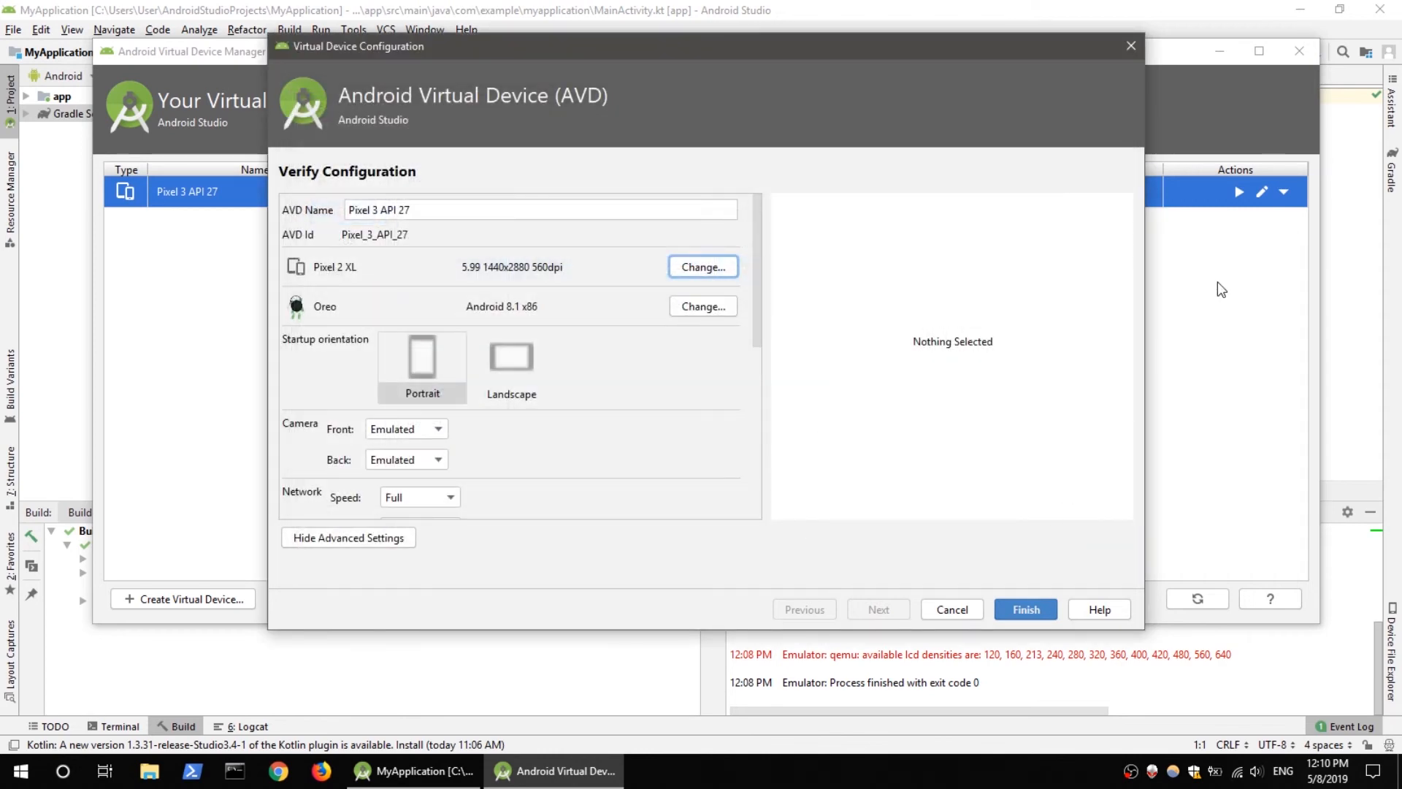
pyautogui.click(1021, 616)
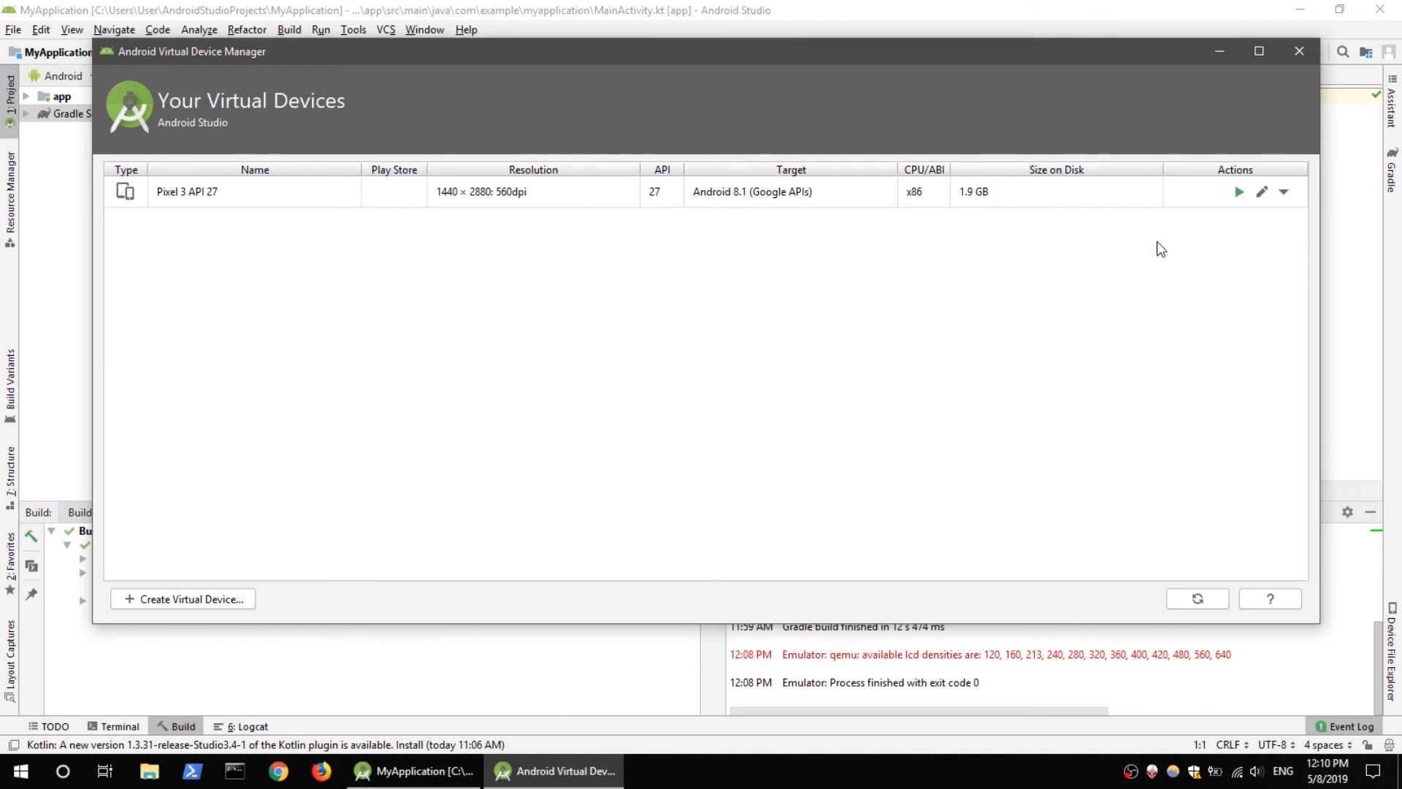
# Launch the Pixel 3 API 27 virtual device, minimize the Virtual Device Manager, and move the emulator window over the code editor.
pyautogui.click(1241, 193)
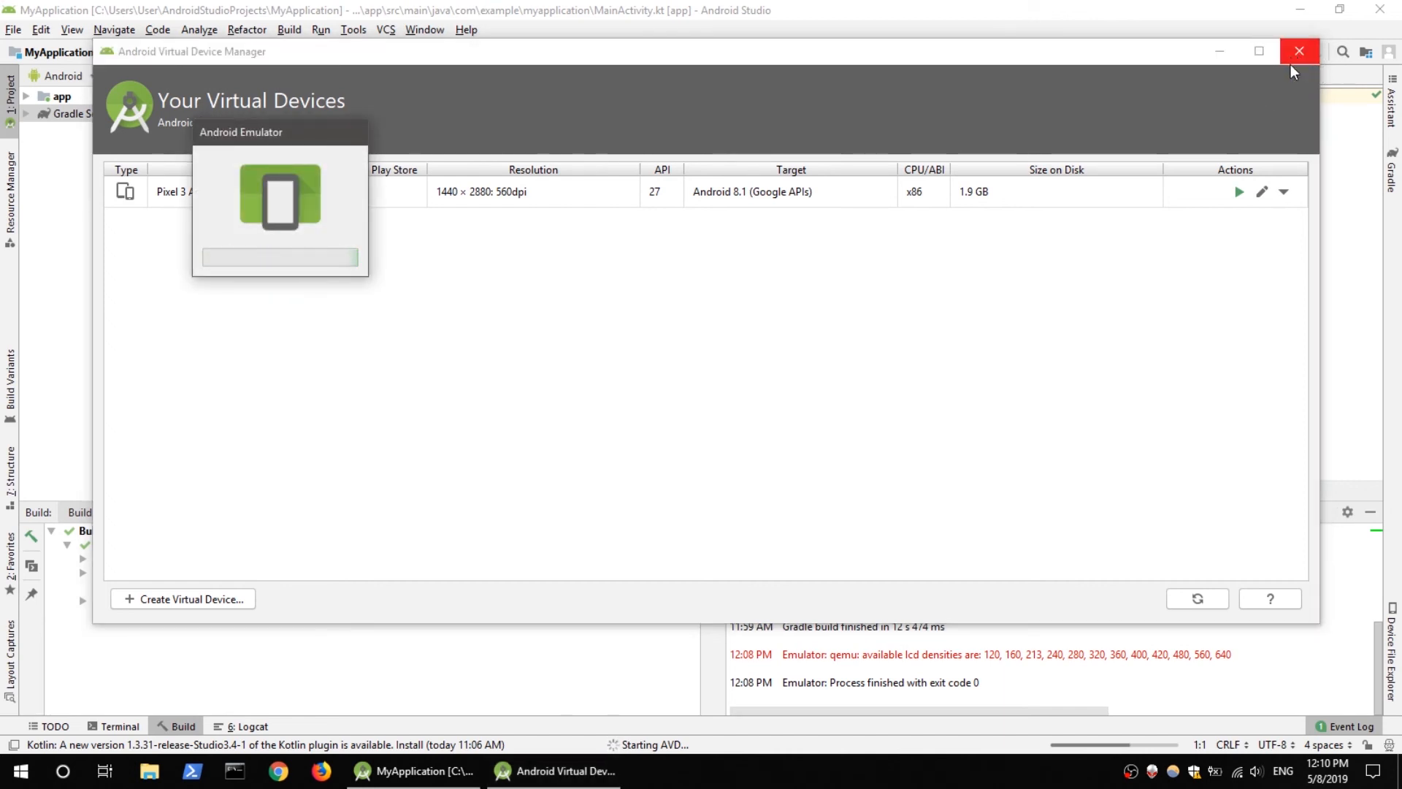
pyautogui.click(1217, 57)
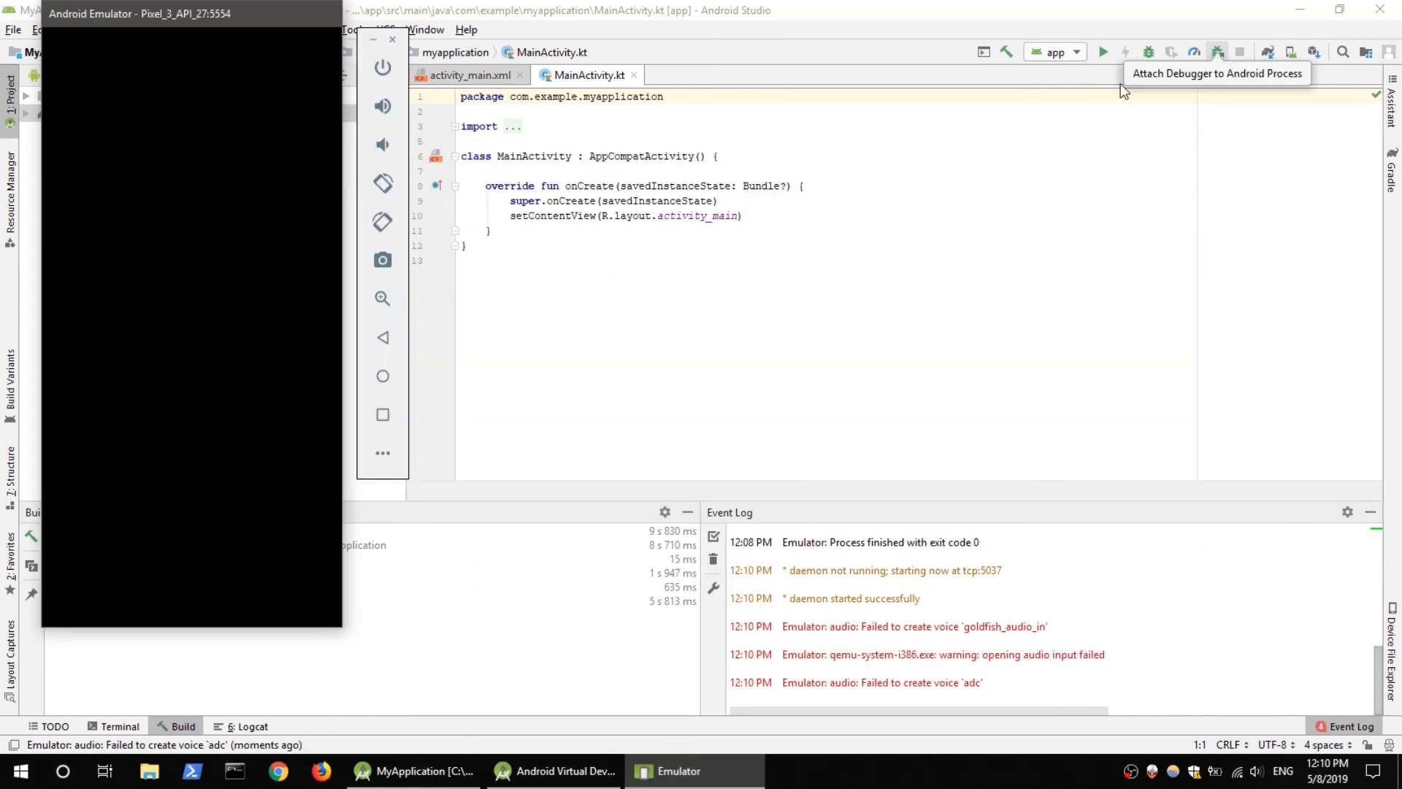
pyautogui.moveTo(192, 16); pyautogui.dragTo(589, 63)
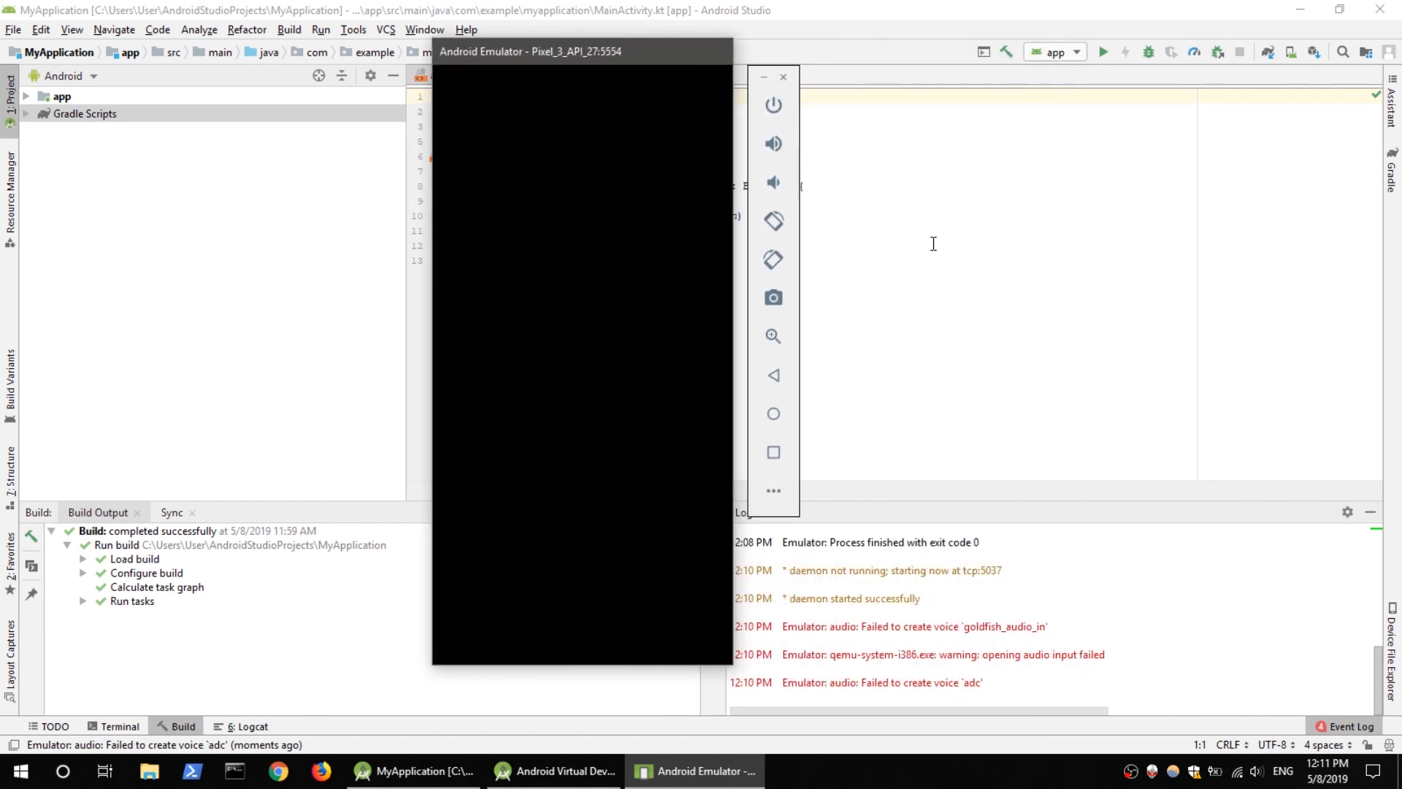